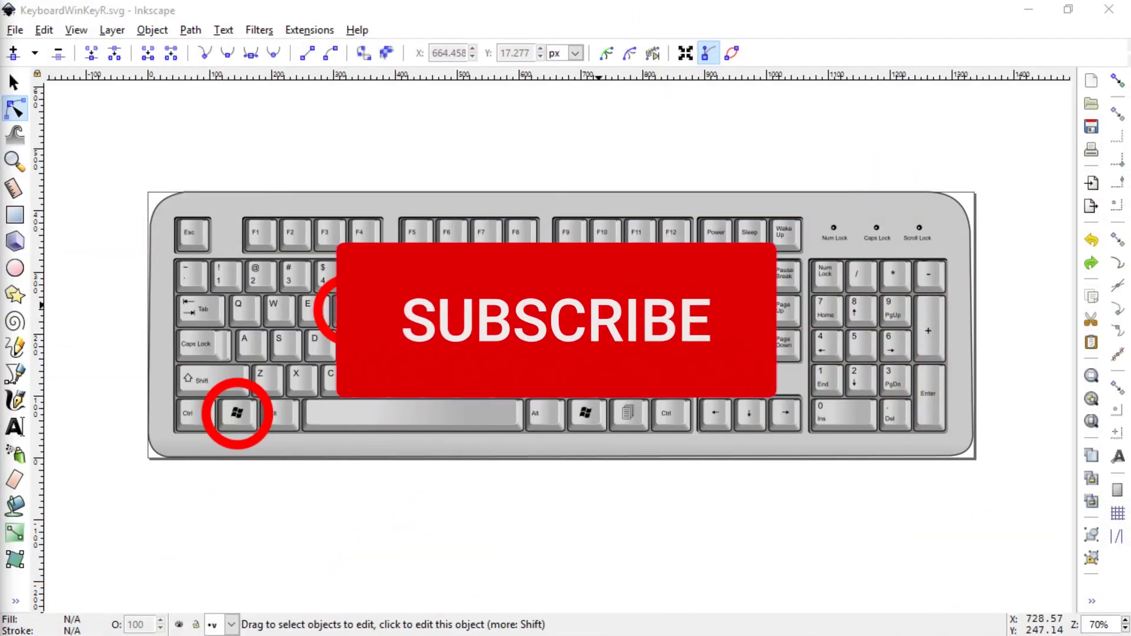
# Select the P key and bring up the Fill and Stroke settings.
pyautogui.scroll(1, 524, 330)
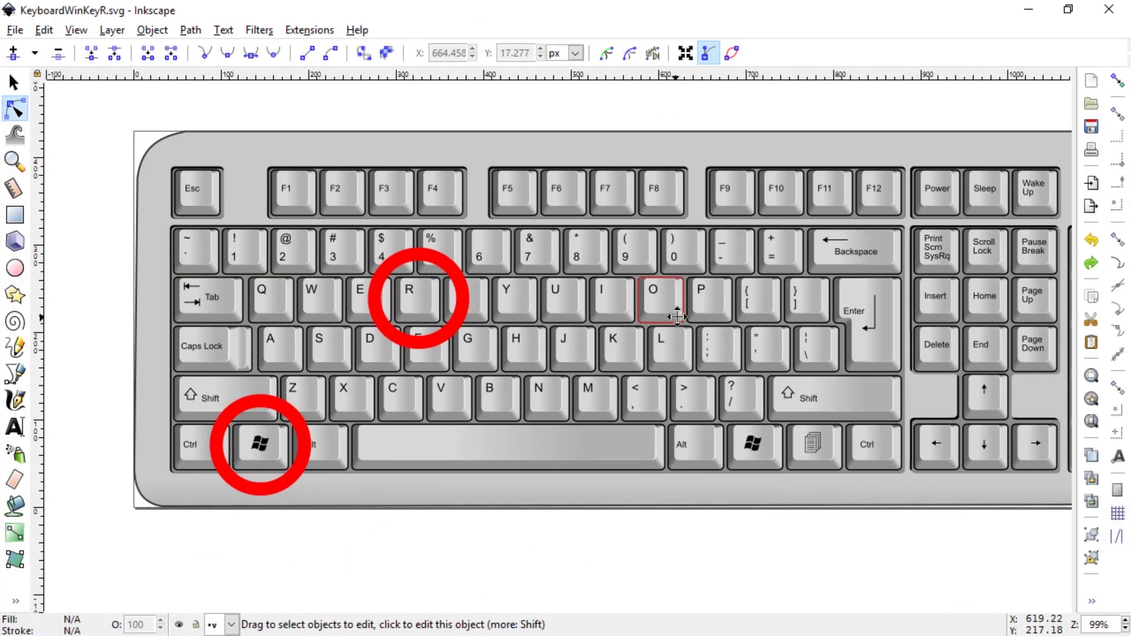
pyautogui.hscroll(10, 690, 317)
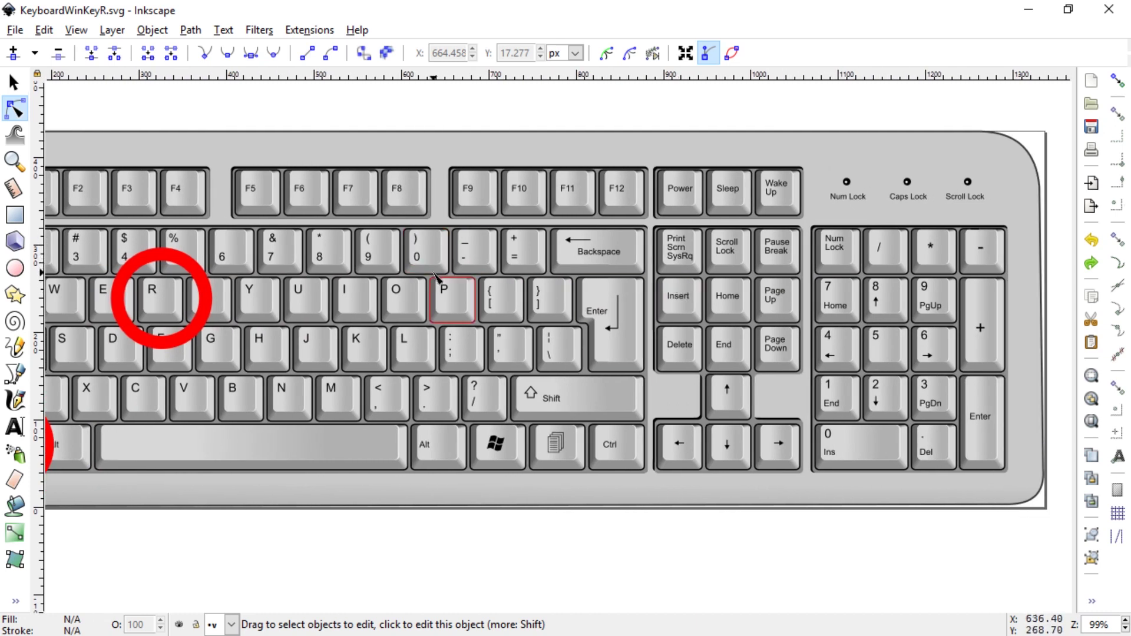
pyautogui.hscroll(-5, 439, 265)
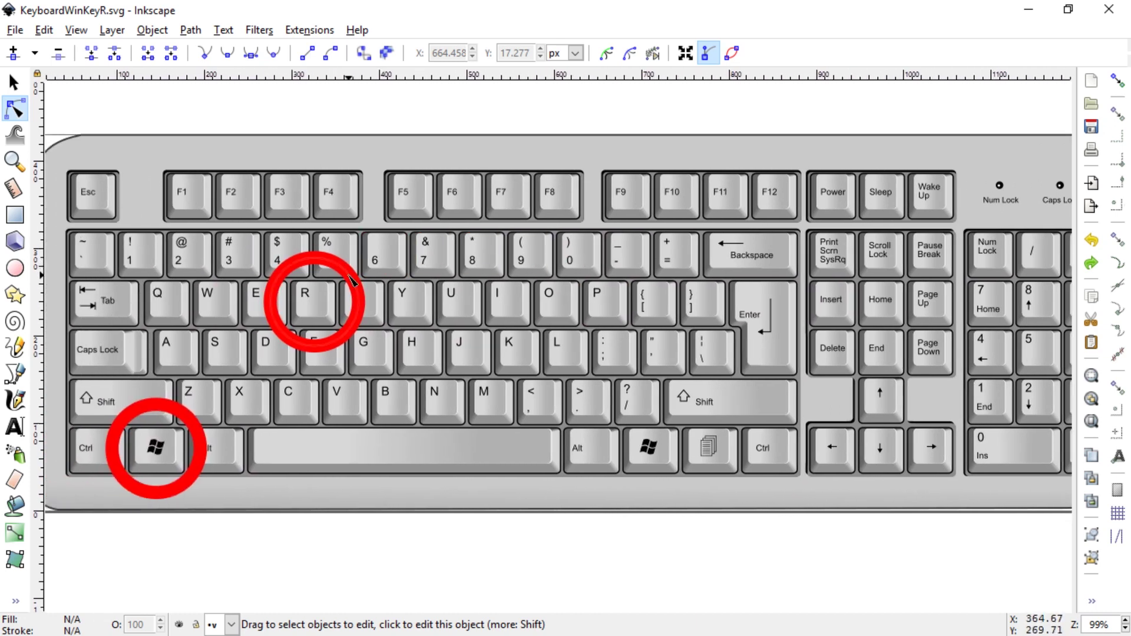
pyautogui.hscroll(-2, 412, 289)
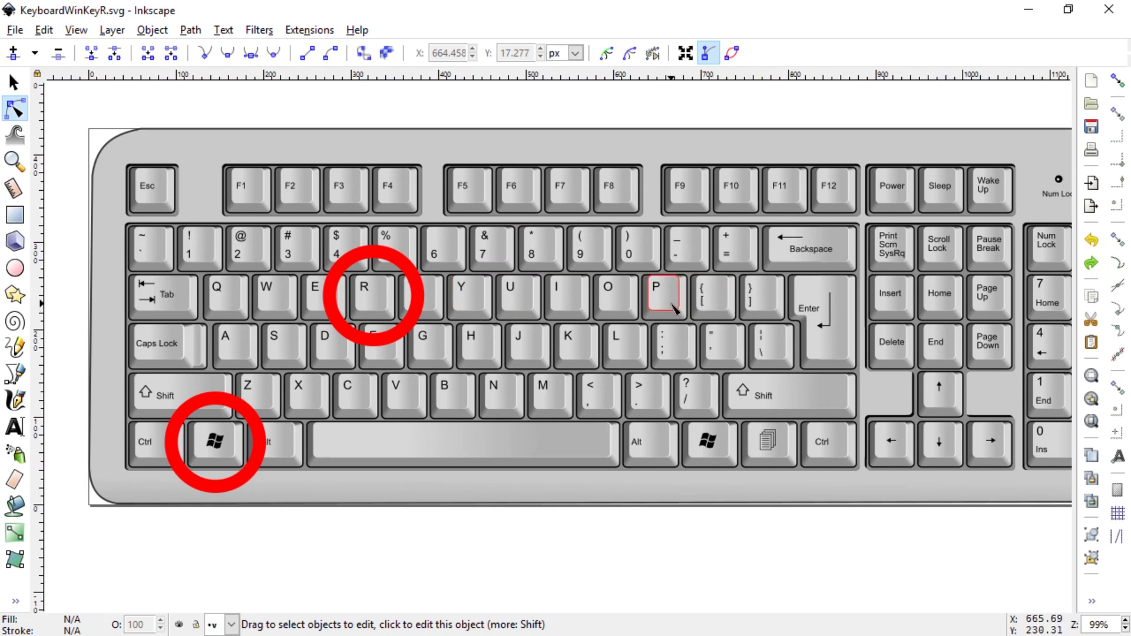
pyautogui.click(675, 308)
pyautogui.click(672, 293)
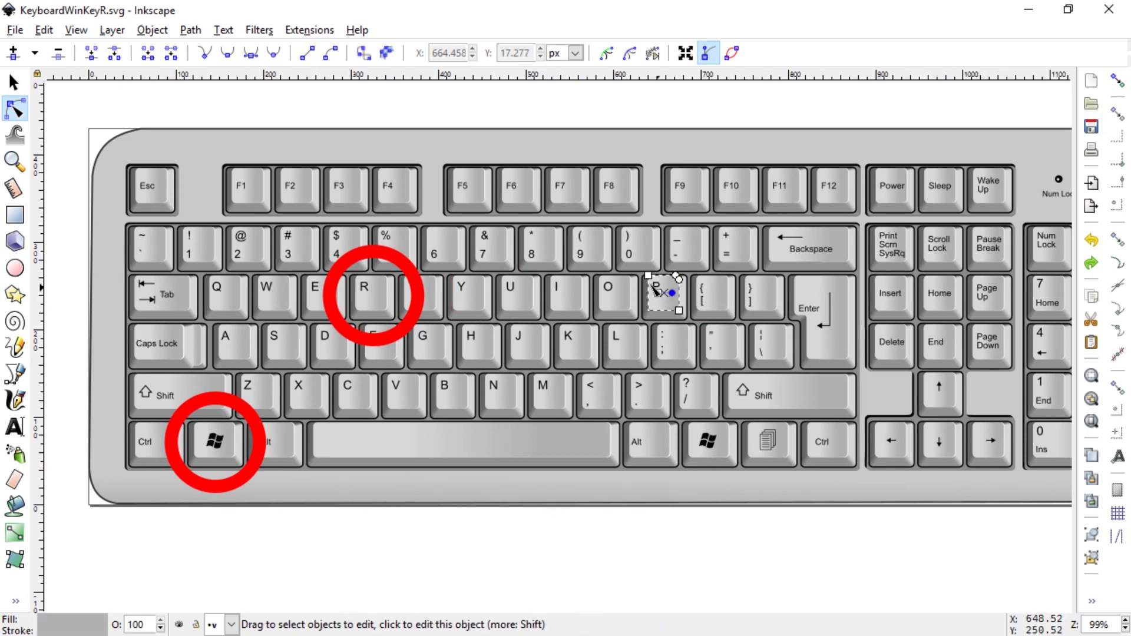
pyautogui.hotkey('shift', 'ctrl', 'f')
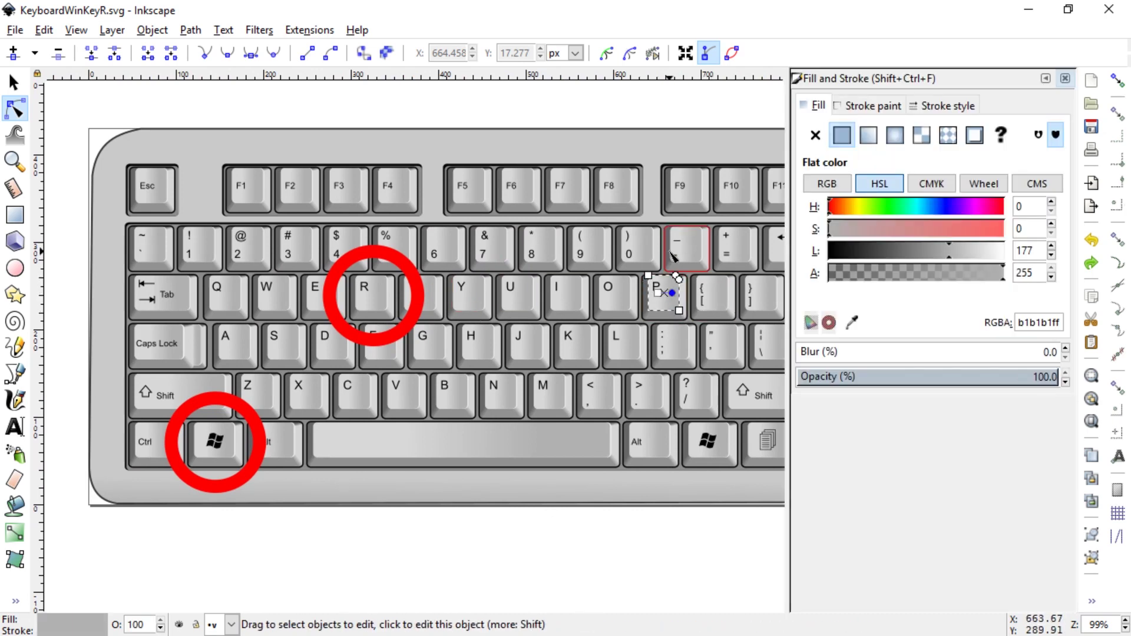
# Rename the P key's shared gradient 3248 to KeyGrad.
pyautogui.hscroll(3, 660, 289)
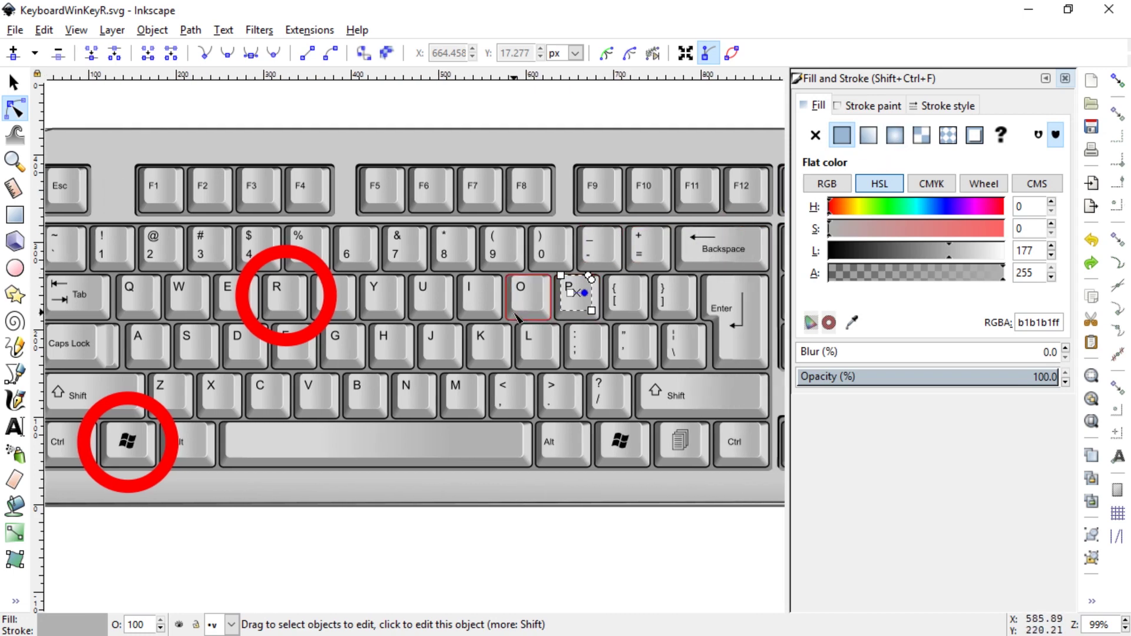
pyautogui.scroll(2, 529, 313)
pyautogui.click(623, 337)
pyautogui.click(623, 323)
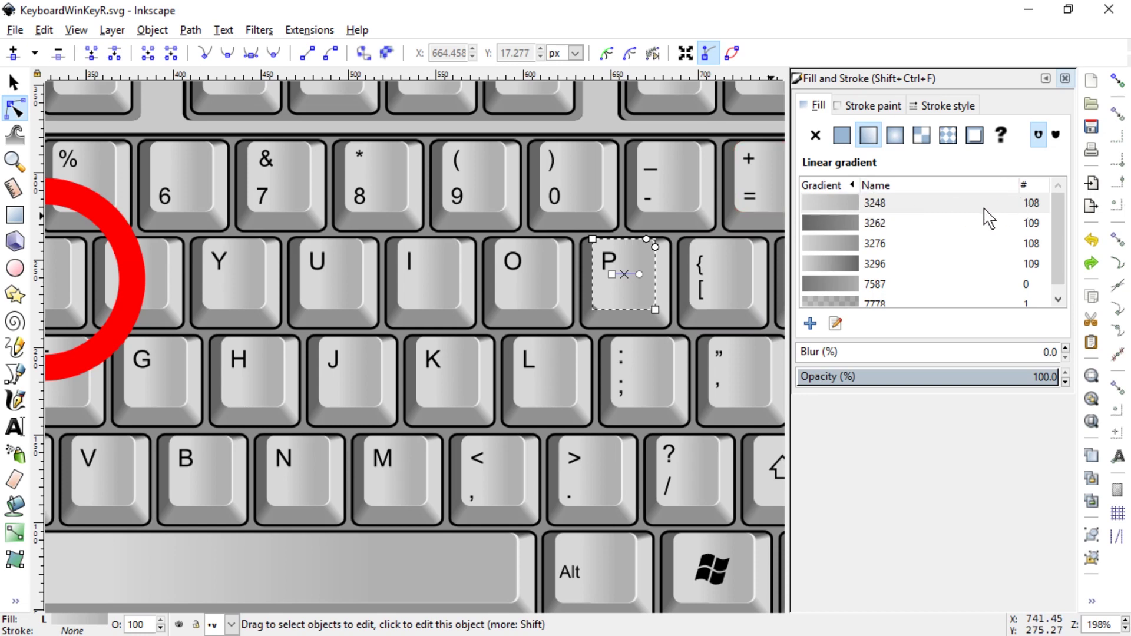
pyautogui.click(882, 204)
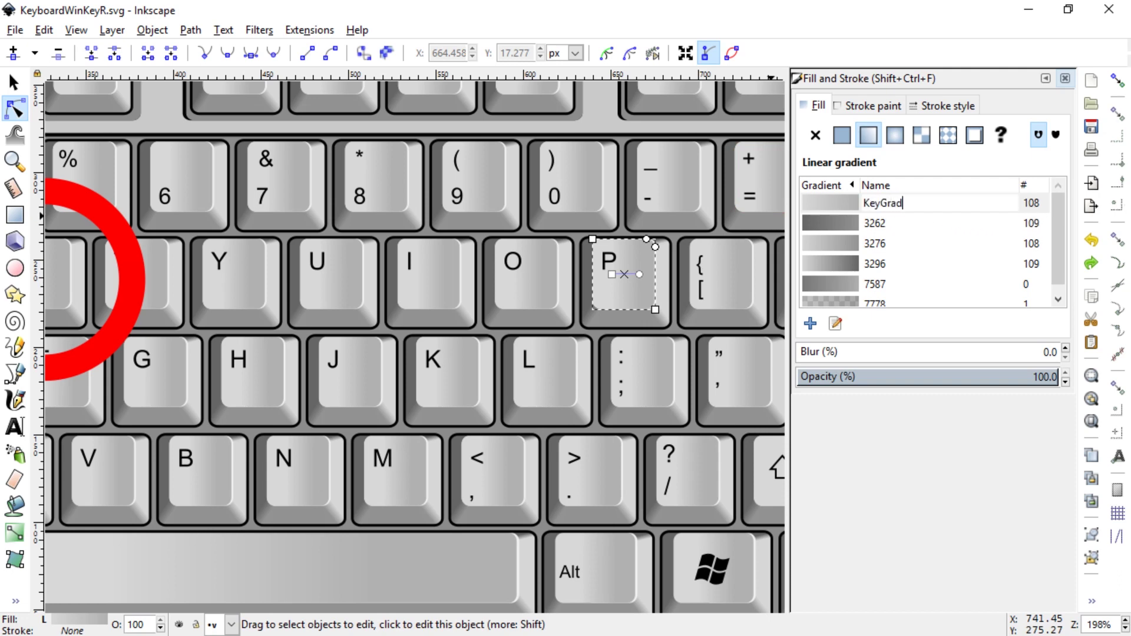
pyautogui.press('Return')
pyautogui.click(639, 274)
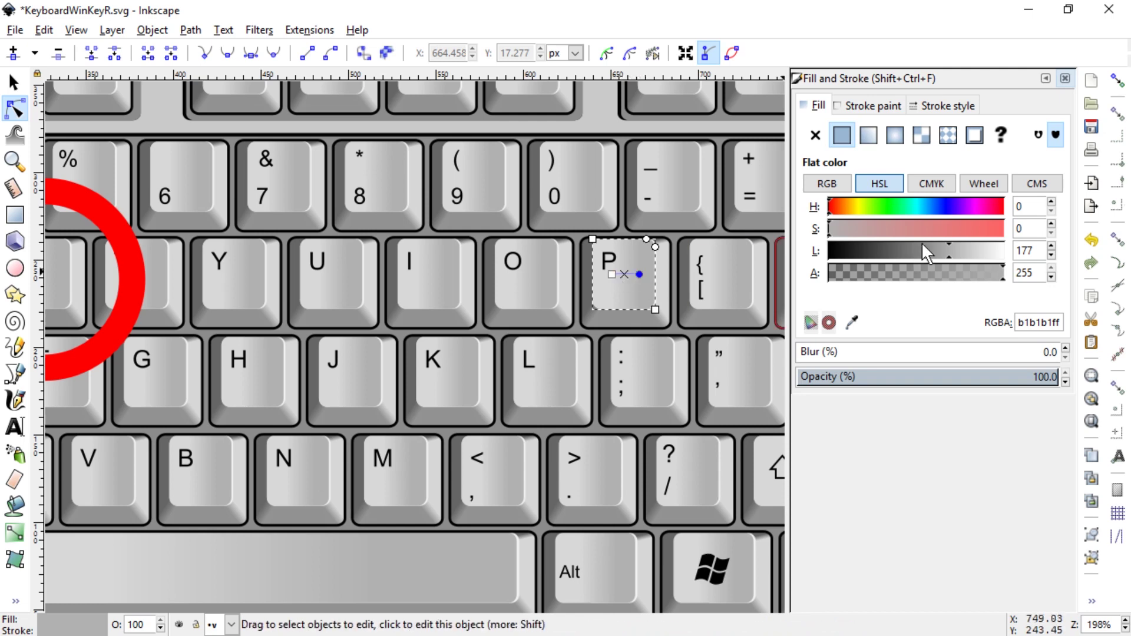
pyautogui.click(969, 247)
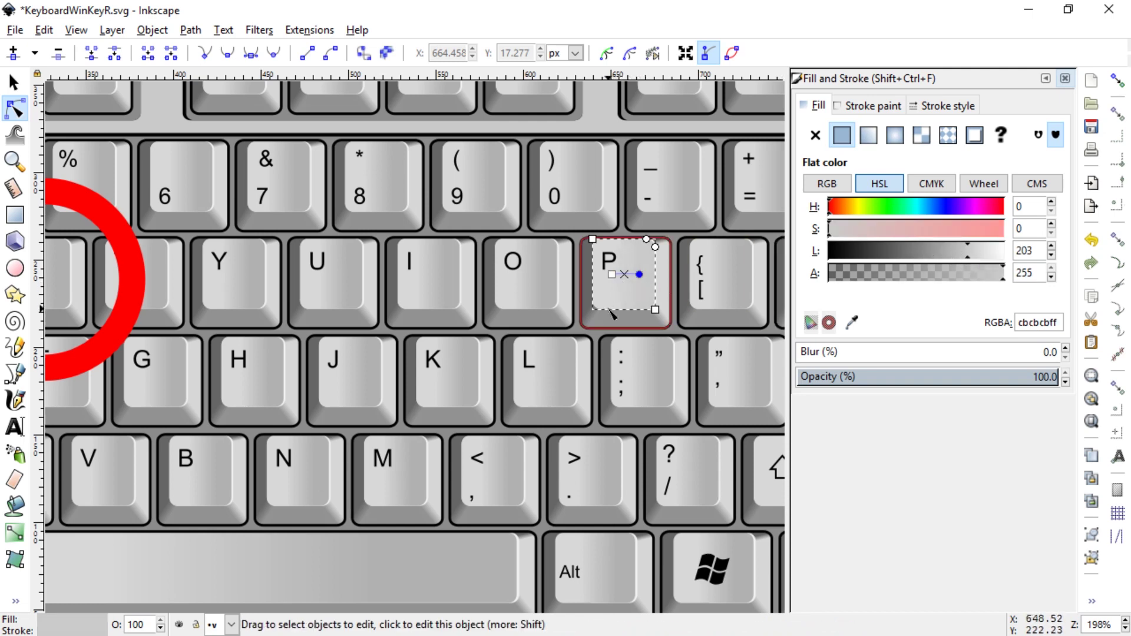
pyautogui.click(627, 360)
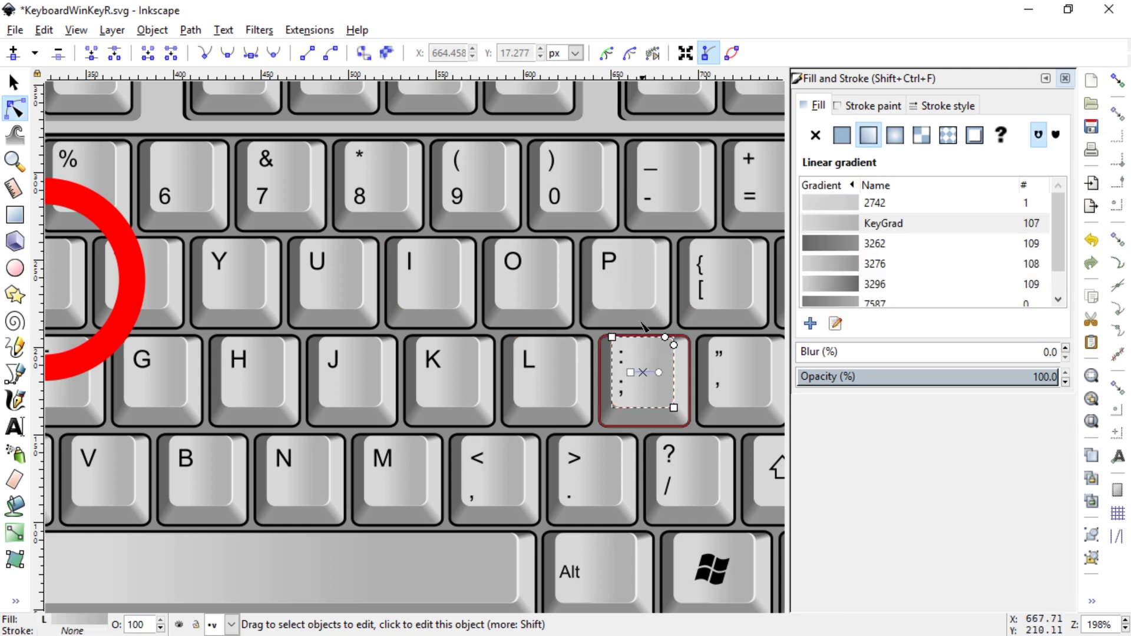
pyautogui.click(632, 288)
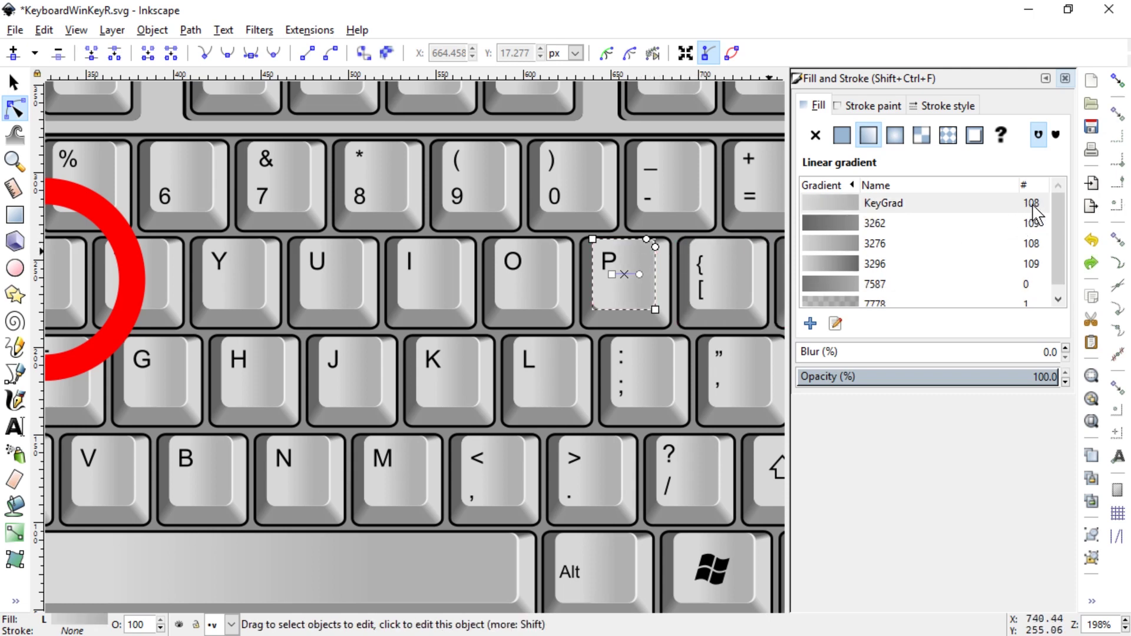
# Reselect the P key and activate the Gradient tool on its KeyGrad gradient.
pyautogui.click(640, 274)
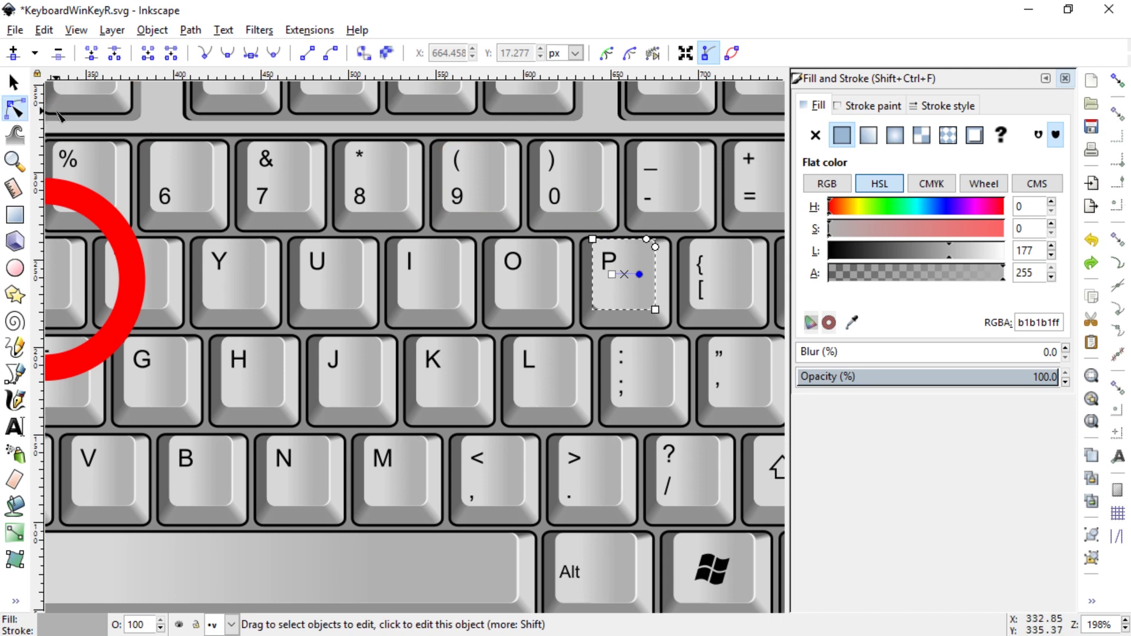
pyautogui.click(682, 176)
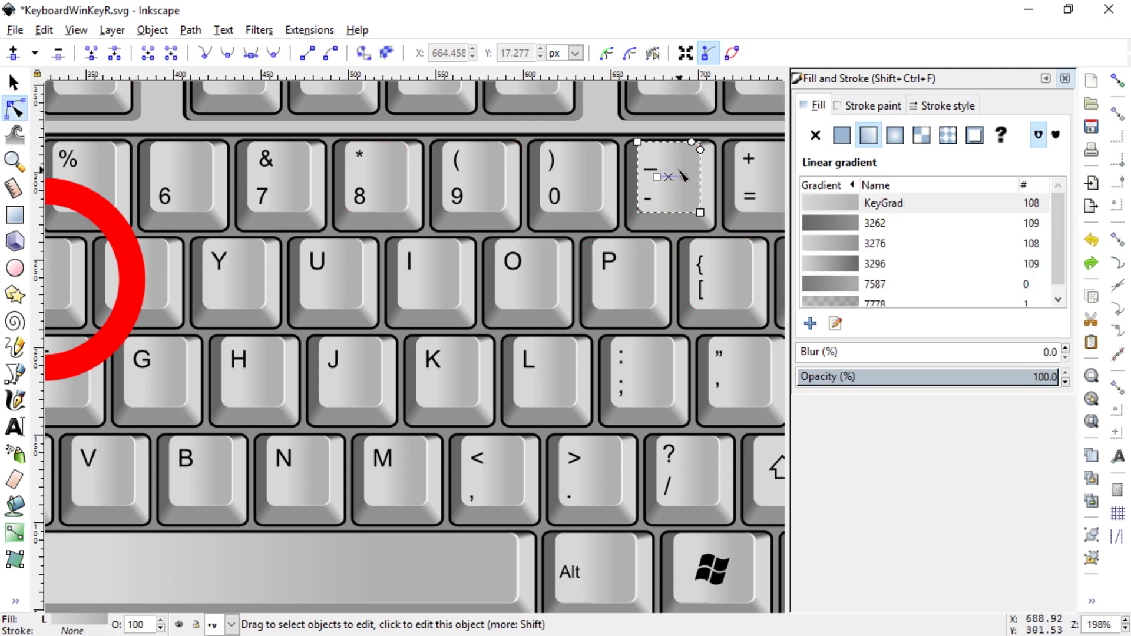
pyautogui.click(638, 290)
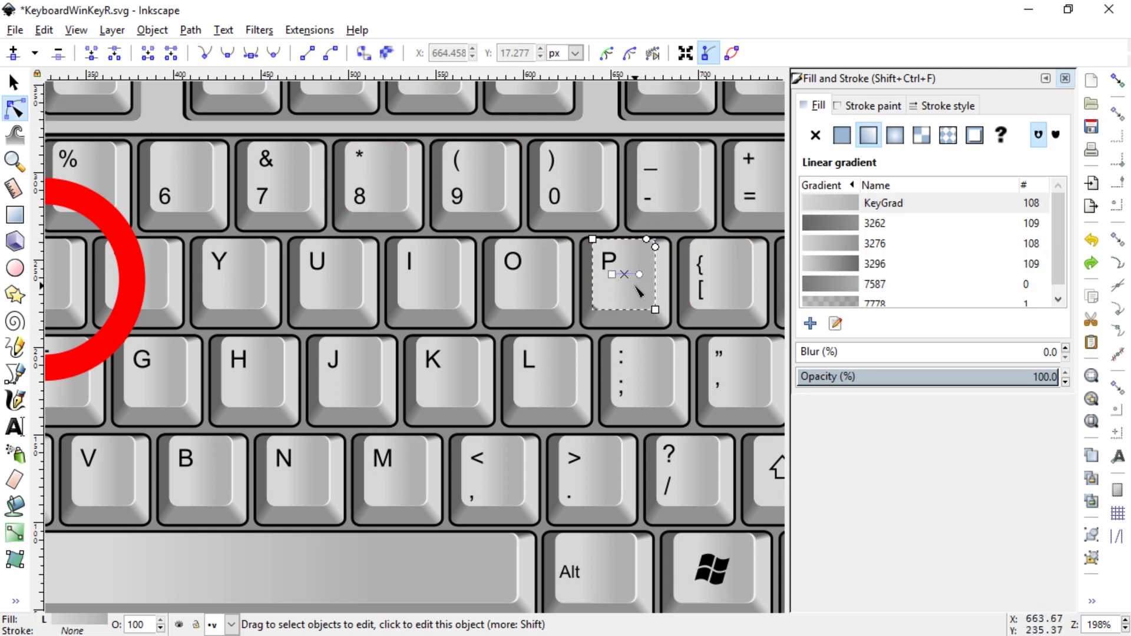
pyautogui.click(20, 531)
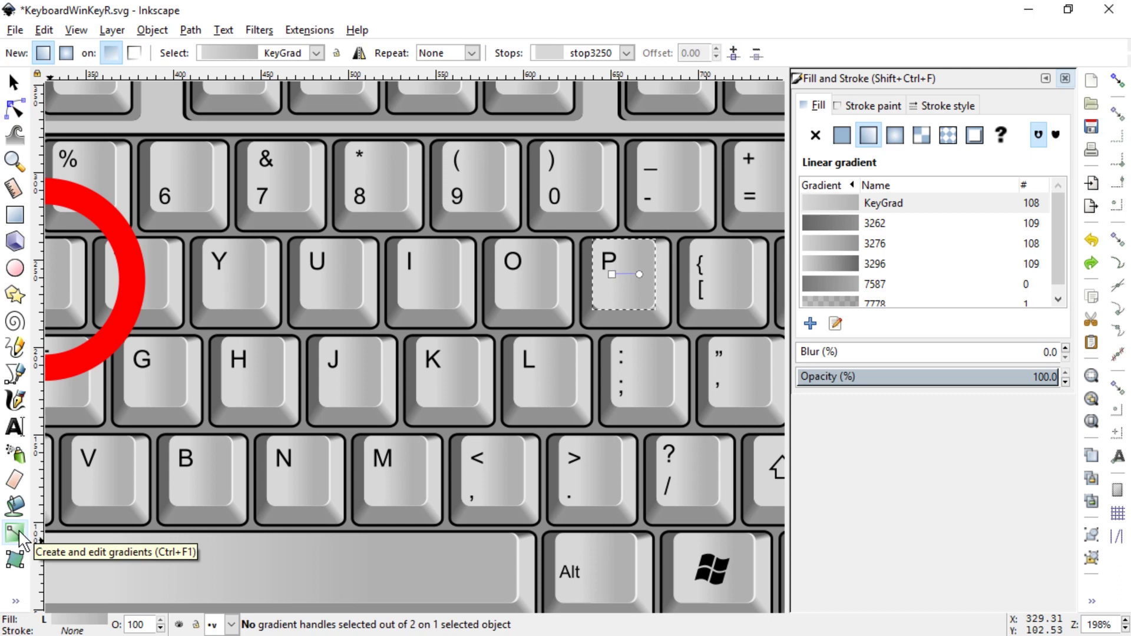
# With gradients linked, set KeyGrad's end stop to lighter grey bfbfbf with saturation 0.
pyautogui.click(337, 54)
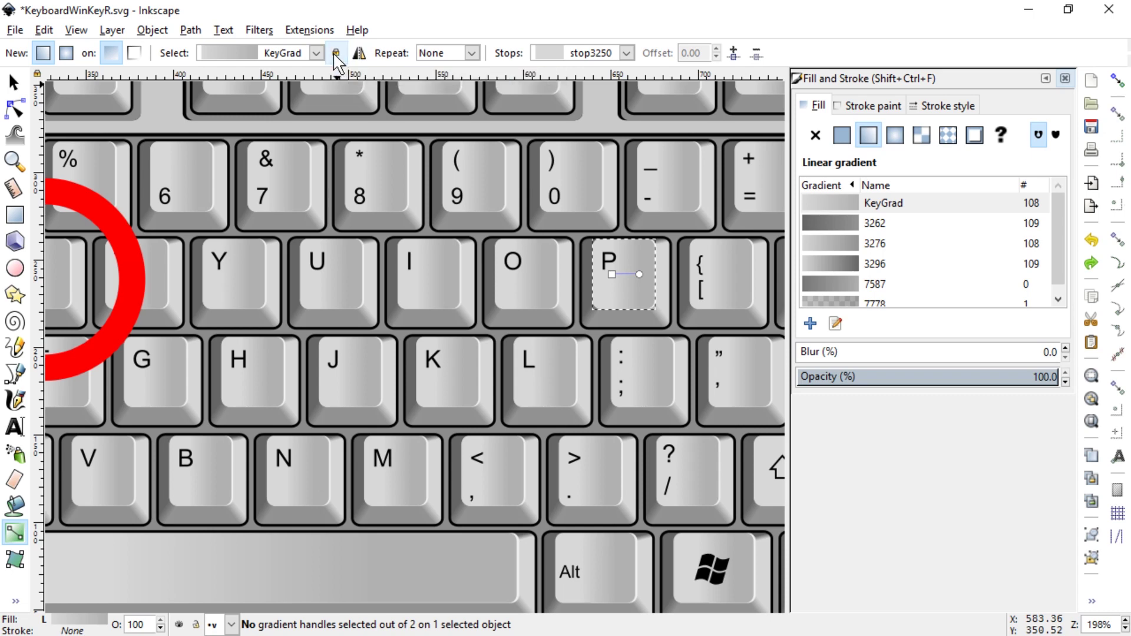
pyautogui.click(640, 275)
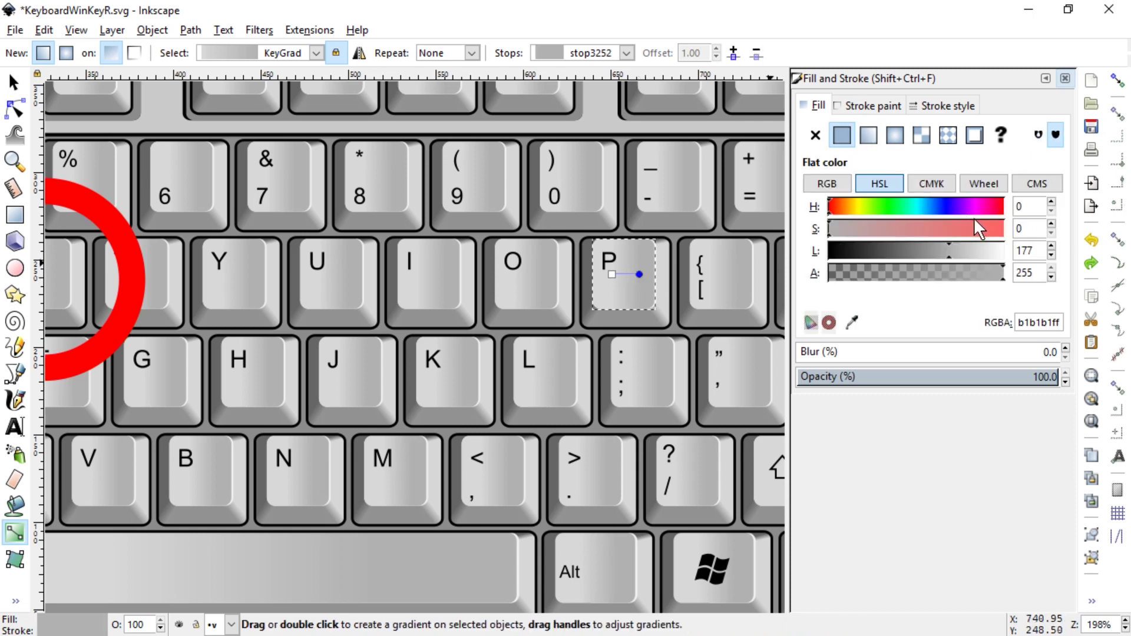
pyautogui.click(975, 224)
pyautogui.press('2')
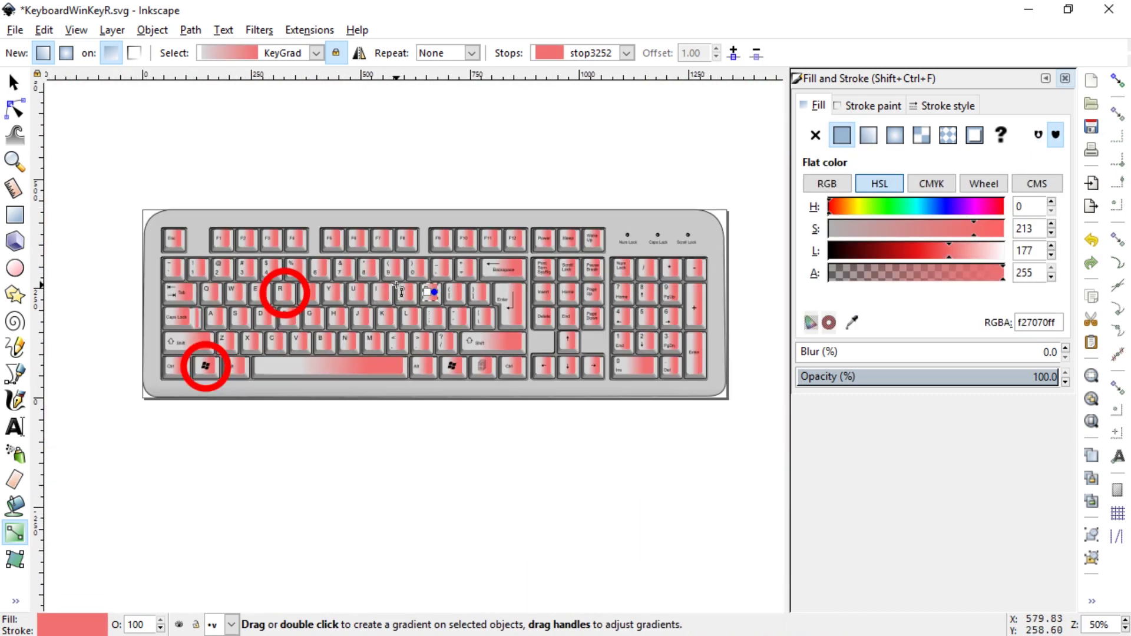
pyautogui.press('`')
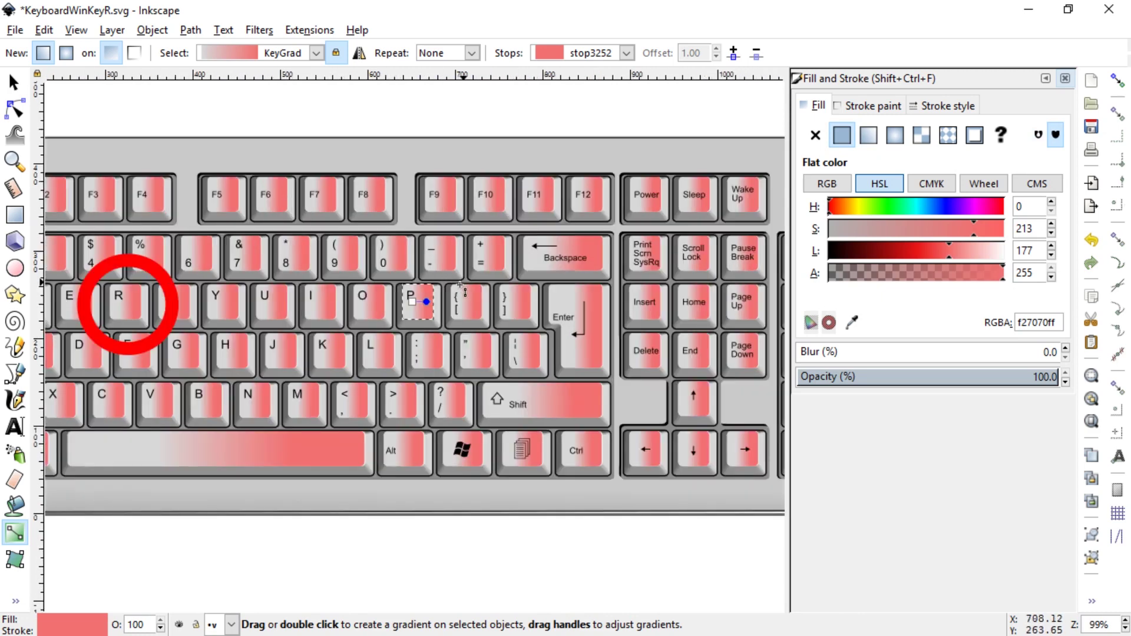
pyautogui.moveTo(981, 249)
pyautogui.mouseDown()
pyautogui.moveTo(1014, 253)
pyautogui.moveTo(949, 248)
pyautogui.moveTo(960, 247)
pyautogui.mouseUp()
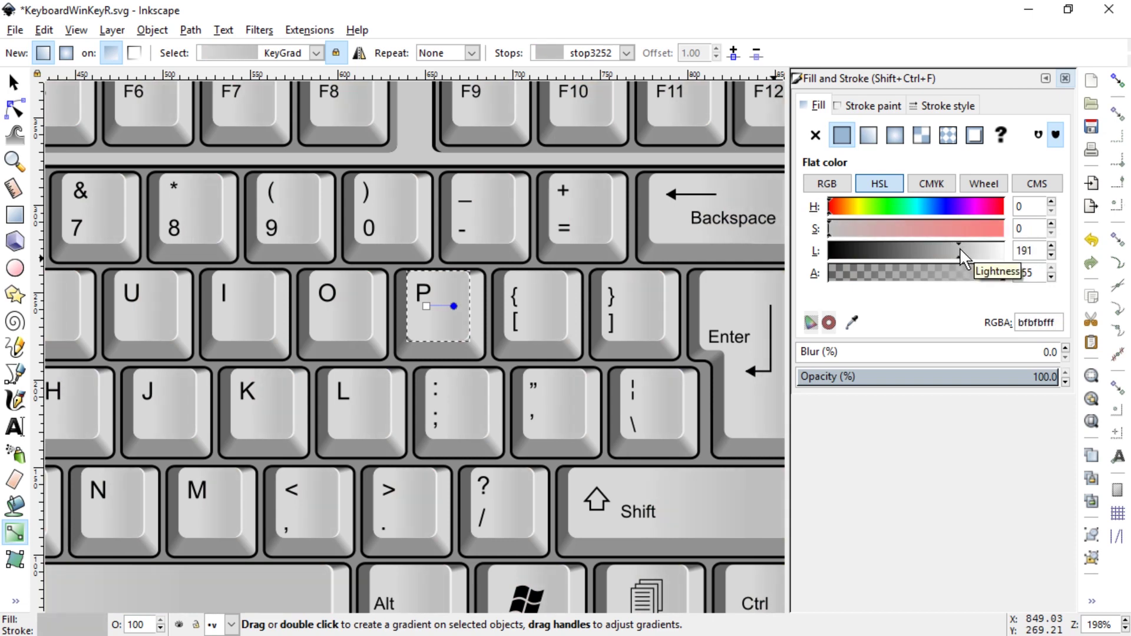
pyautogui.scroll(-2, 523, 262)
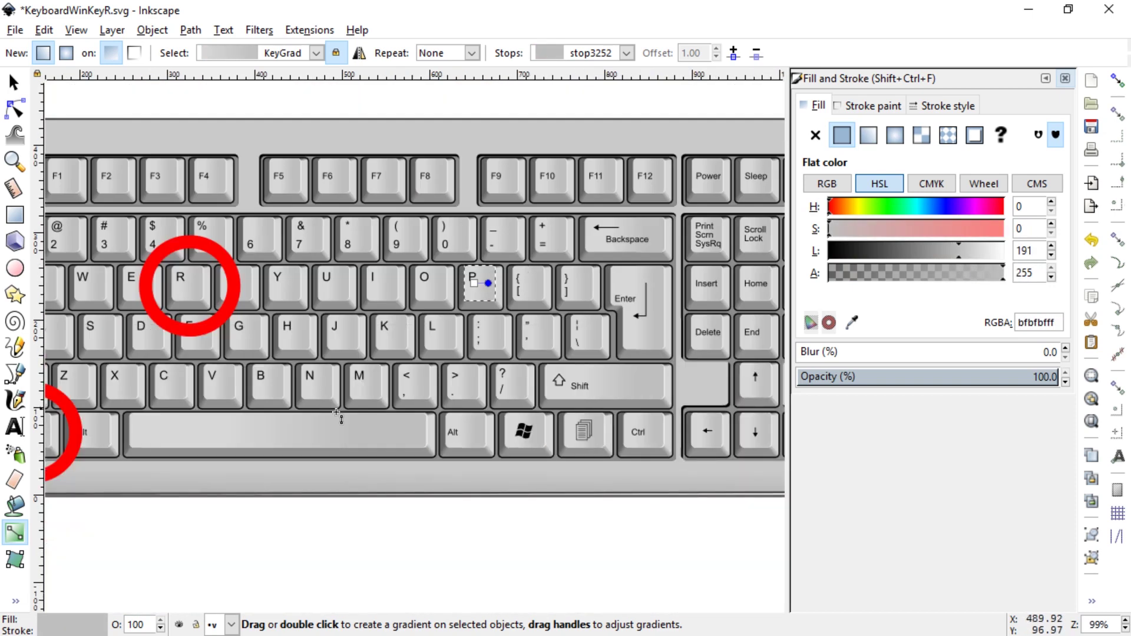
# Select the M key's lower rectangle, undoing an accidentally added gradient.
pyautogui.scroll(3, 337, 335)
pyautogui.click(376, 383)
pyautogui.doubleClick(376, 384)
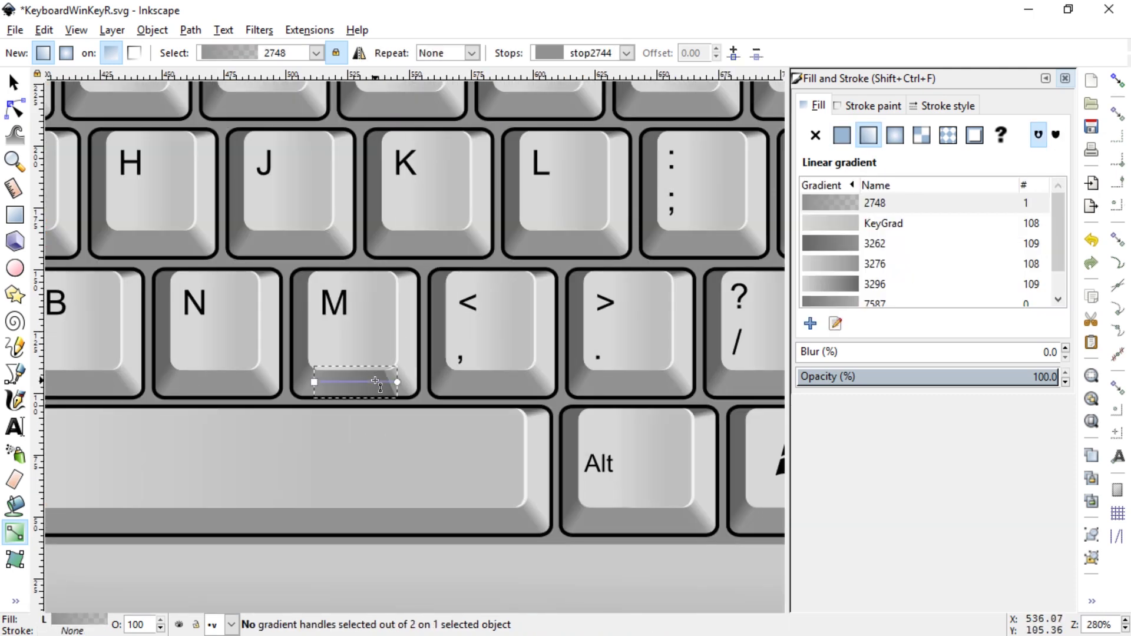
pyautogui.hotkey('ctrl', 'z')
pyautogui.scroll(-2, 348, 359)
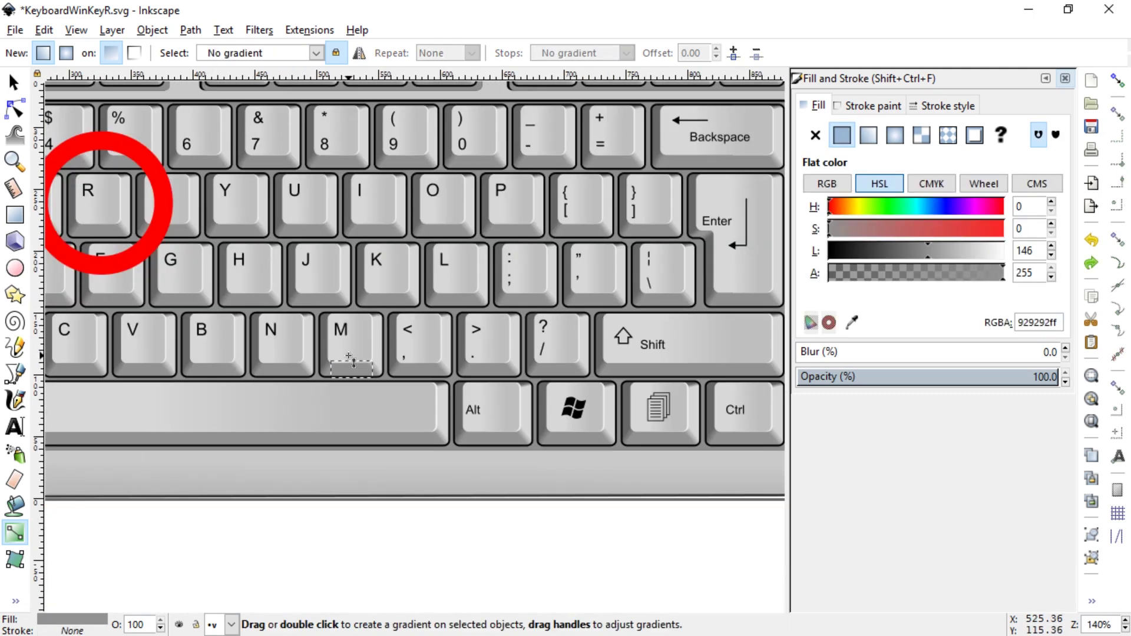
pyautogui.moveTo(346, 356); pyautogui.dragTo(484, 327)
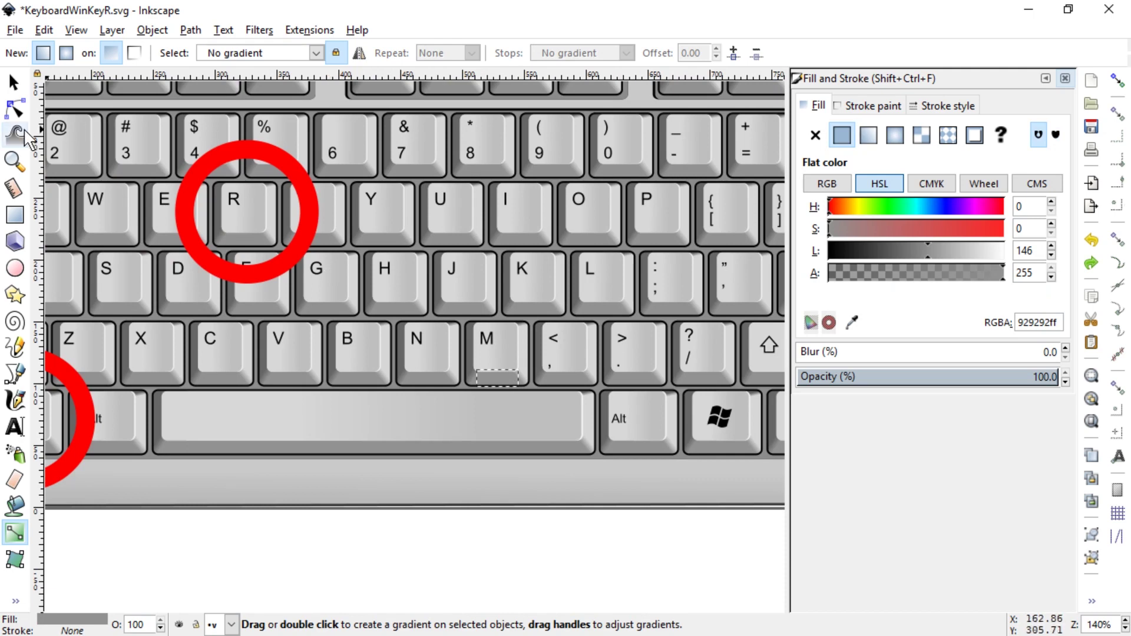
# Using the Node tool, select the M key's lower-right corner shading.
pyautogui.click(25, 108)
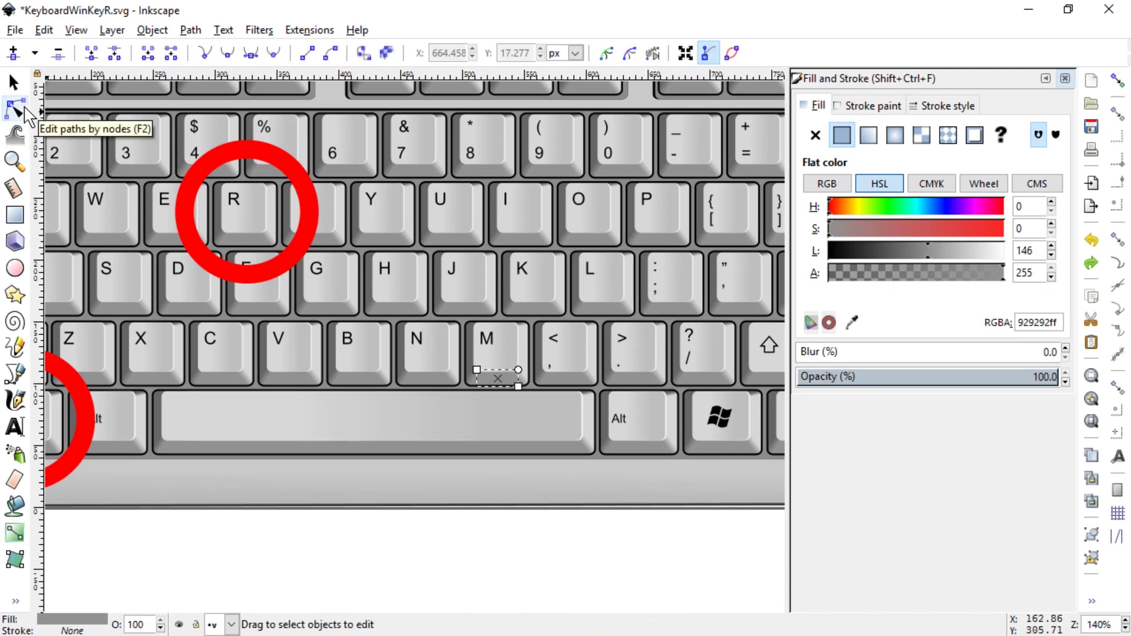
pyautogui.click(430, 380)
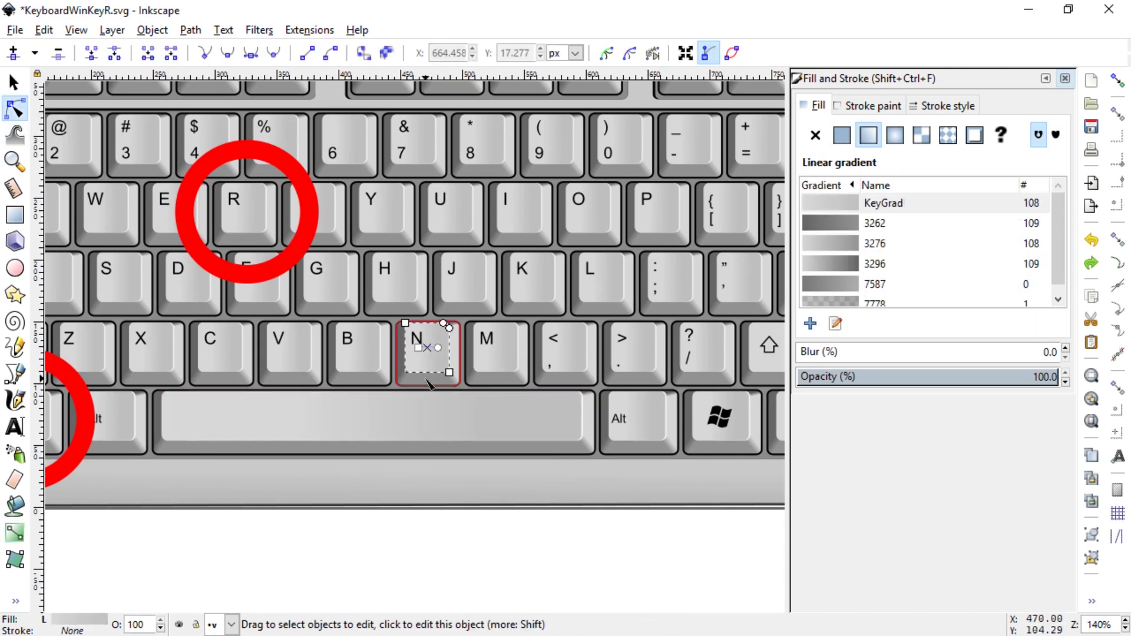
pyautogui.click(427, 377)
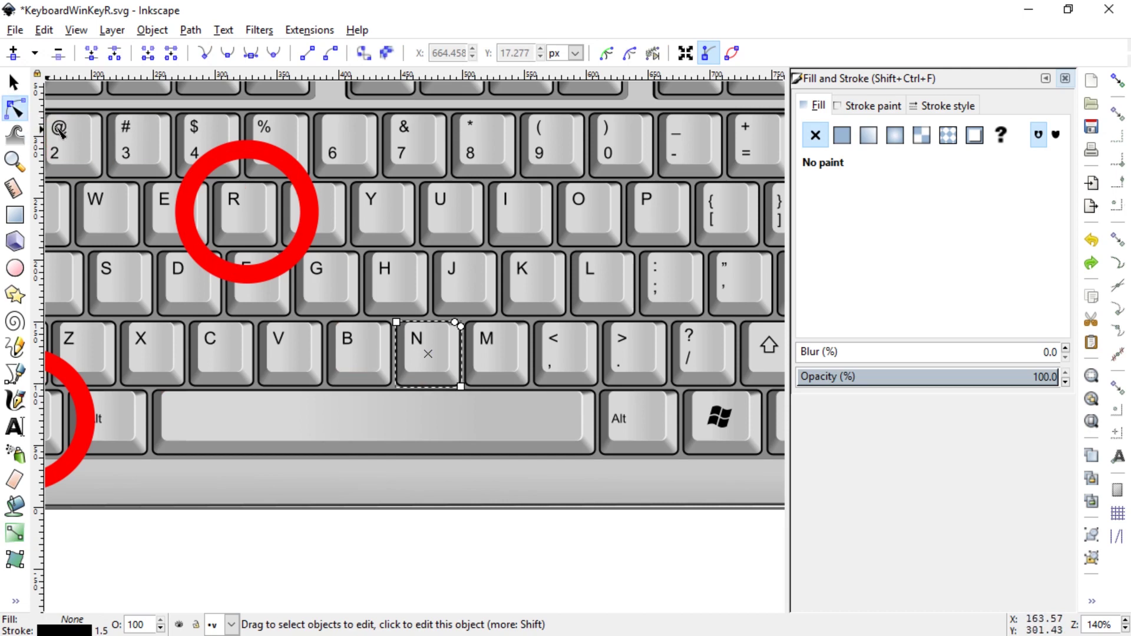
pyautogui.click(493, 382)
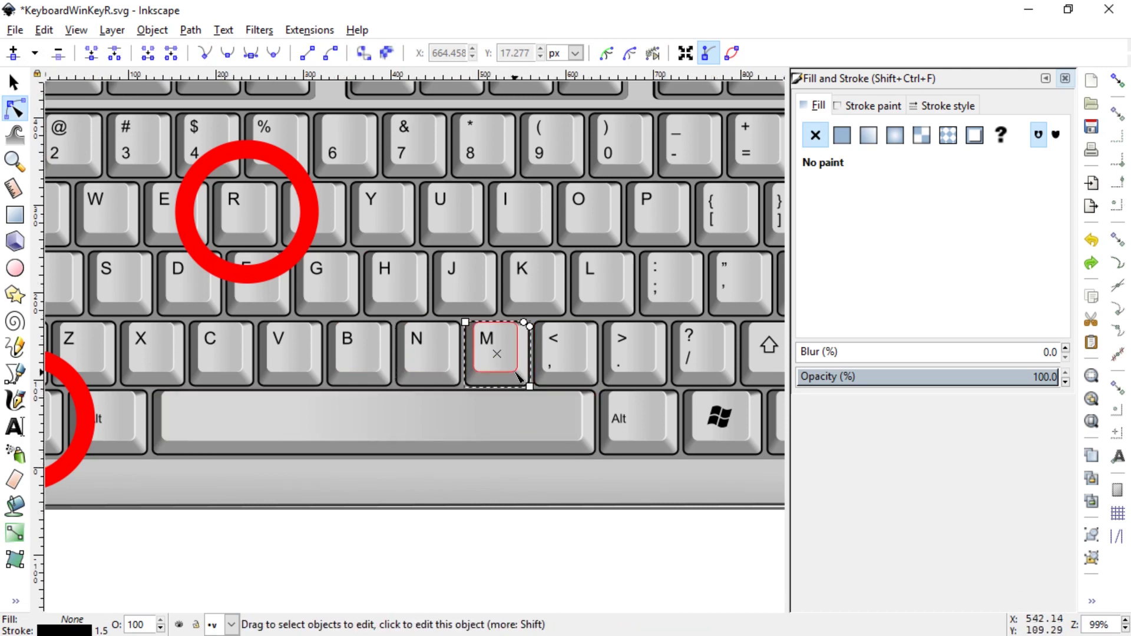
pyautogui.scroll(-3, 517, 361)
pyautogui.scroll(5, 522, 377)
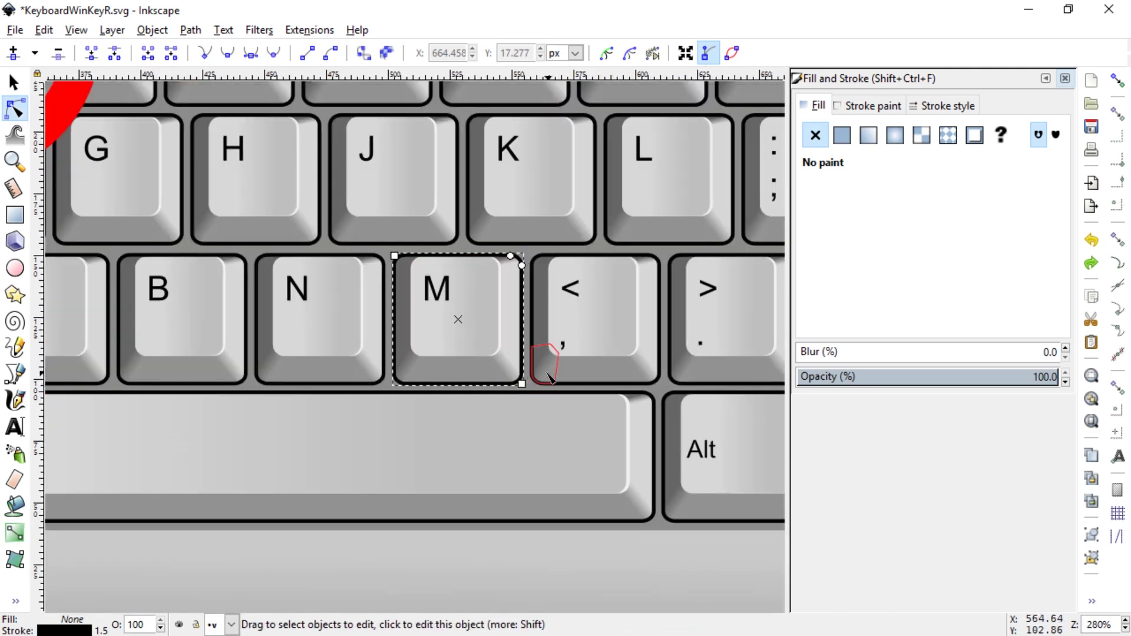
pyautogui.scroll(1, 500, 368)
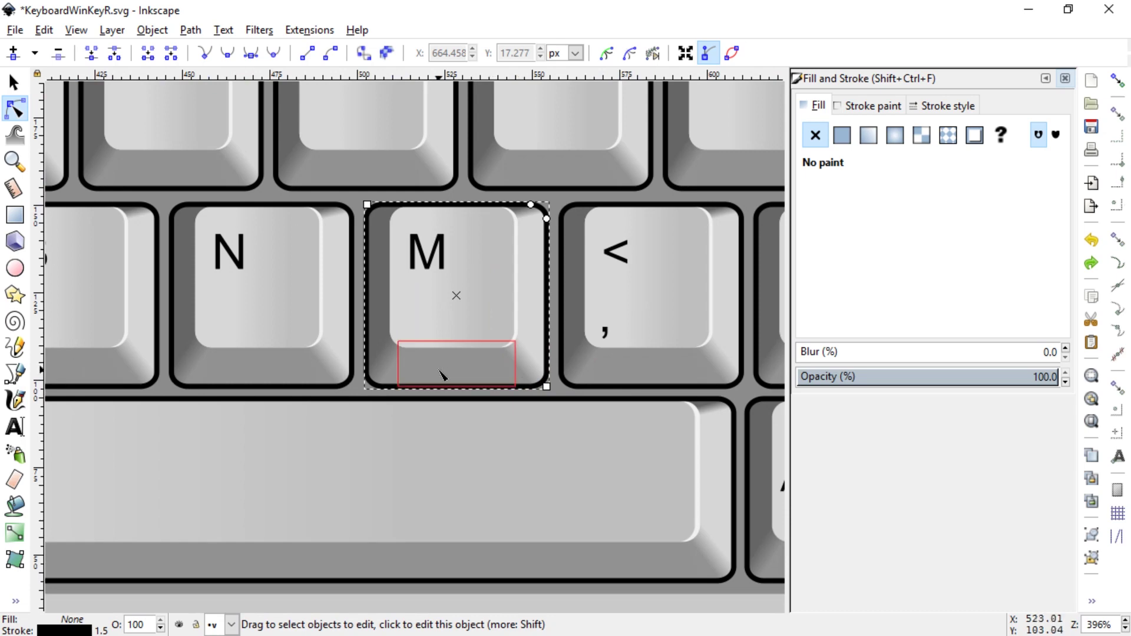
pyautogui.click(458, 372)
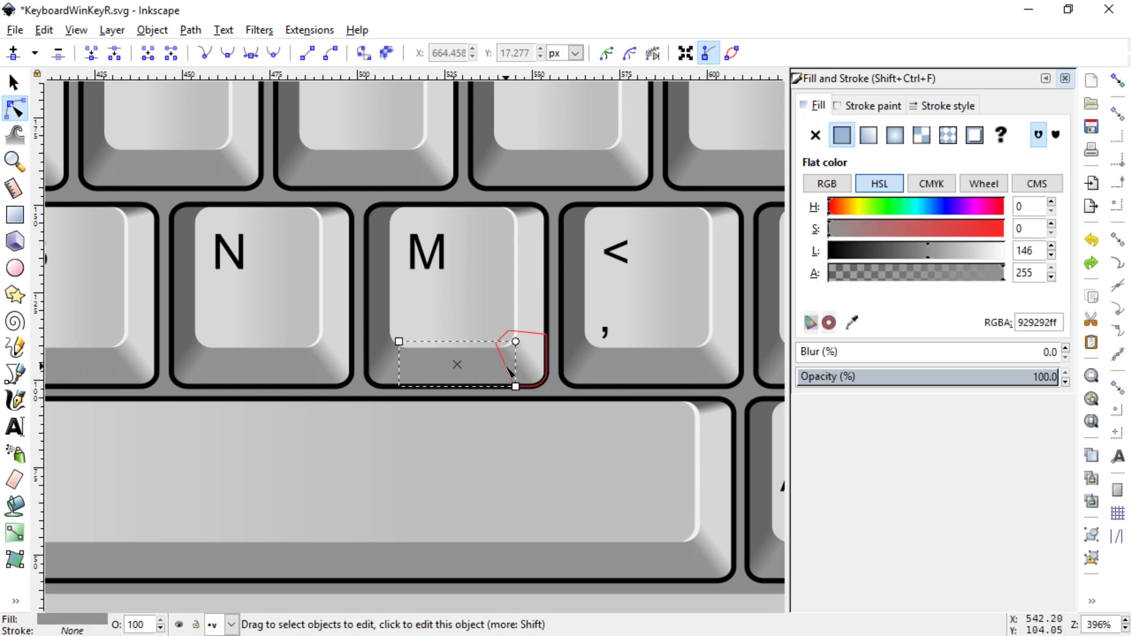
pyautogui.click(535, 368)
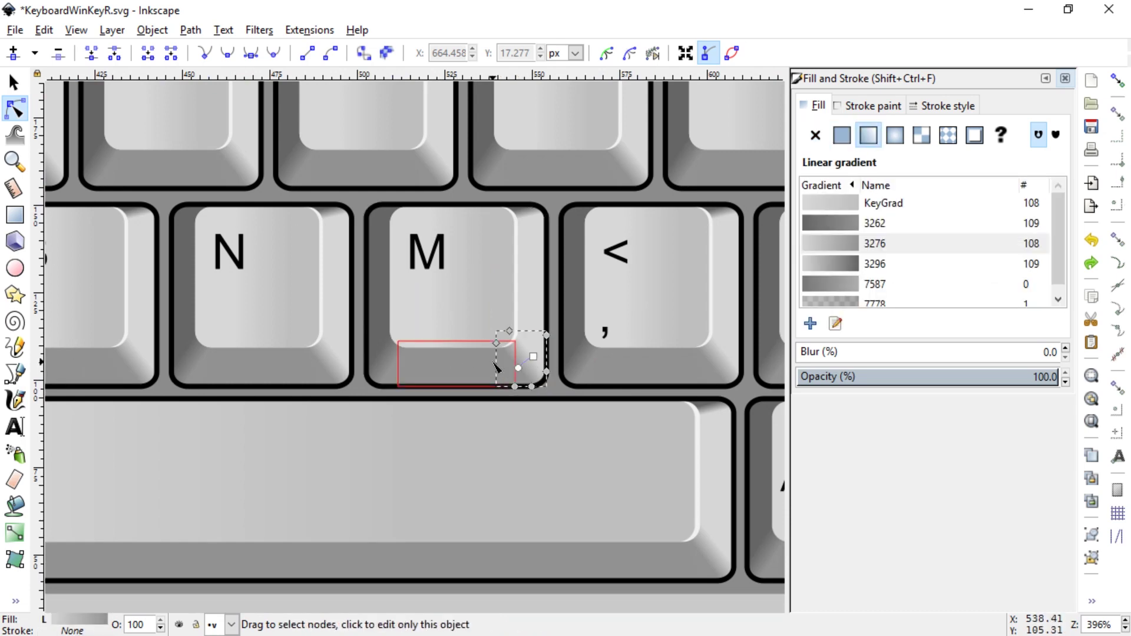
pyautogui.scroll(-1, 1049, 248)
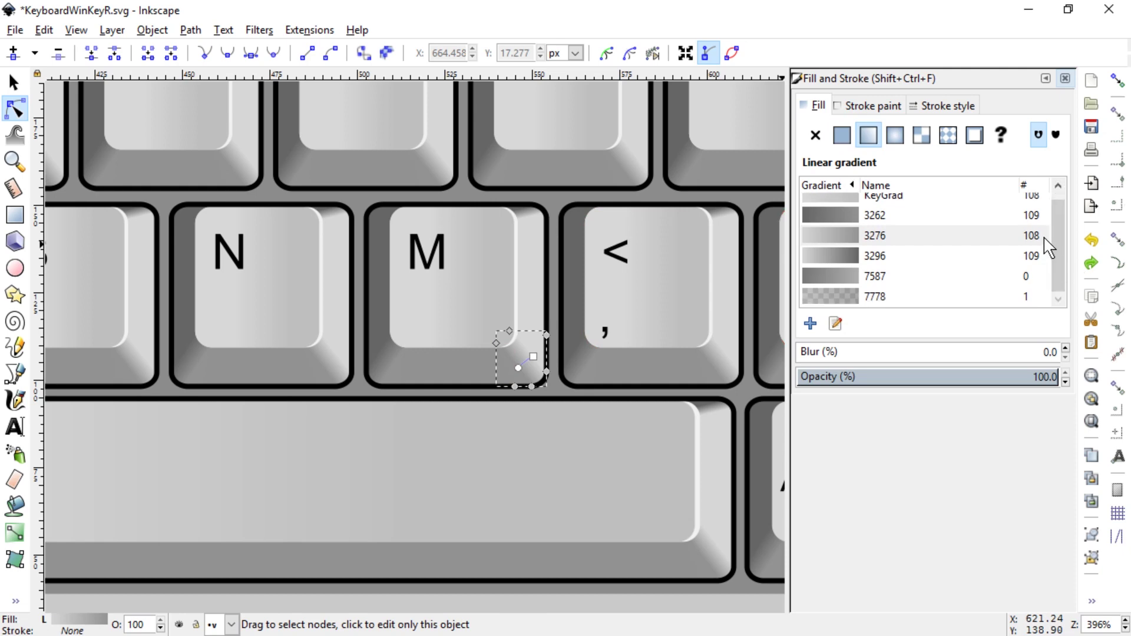
# Try gradients 3262 and 3296 on the corner shading, then restore gradient 3276.
pyautogui.click(922, 276)
pyautogui.click(937, 255)
pyautogui.click(936, 235)
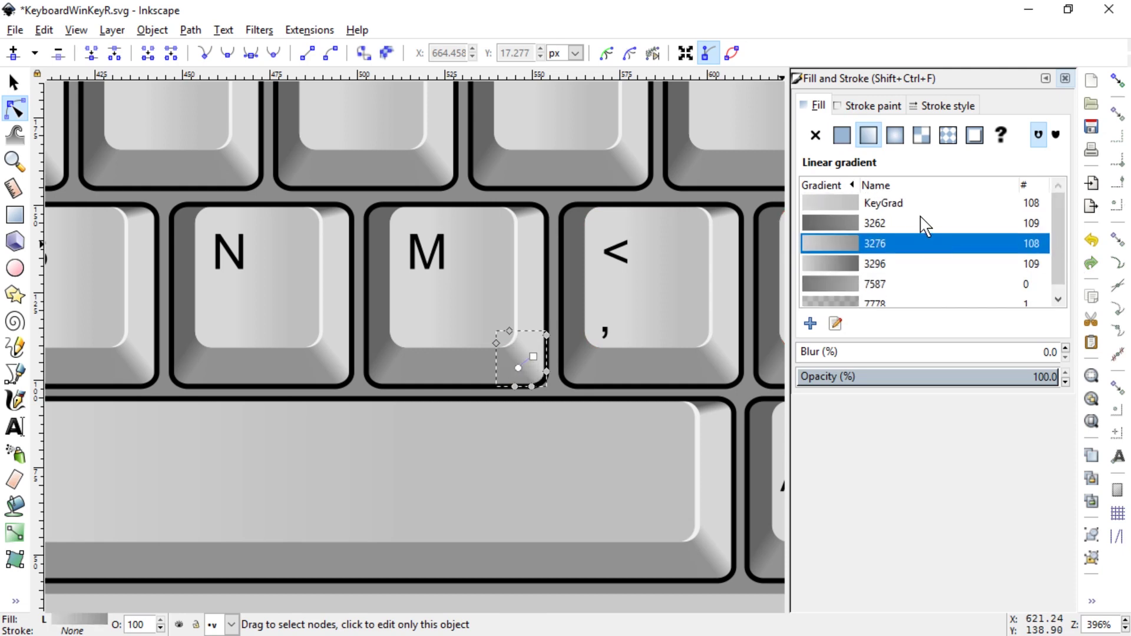
pyautogui.click(917, 224)
pyautogui.click(900, 246)
pyautogui.click(888, 263)
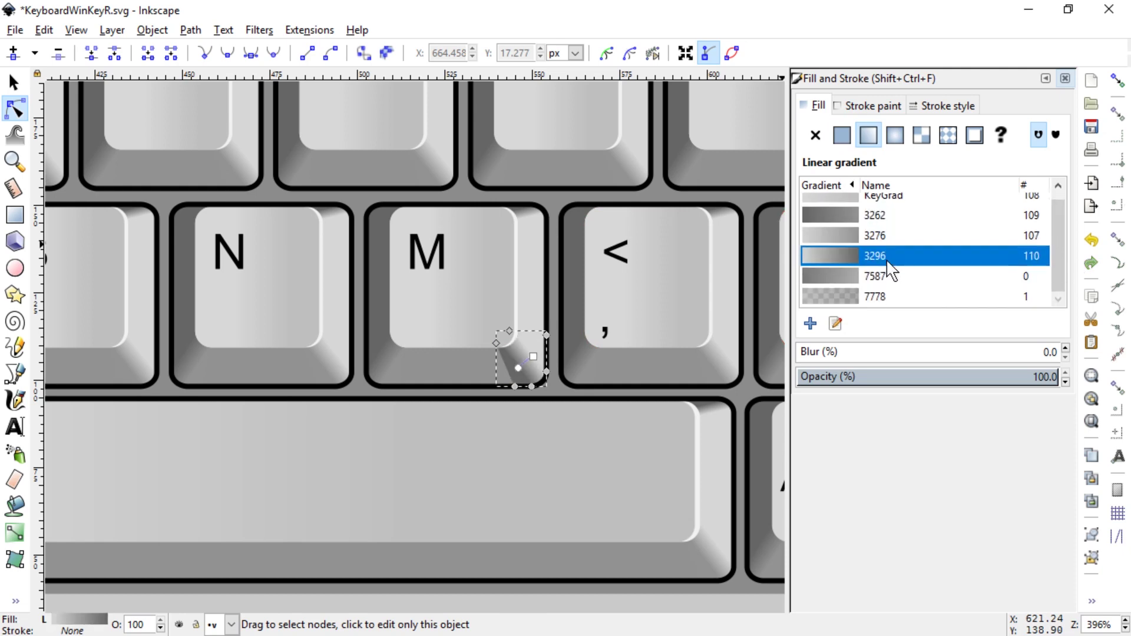
pyautogui.click(889, 234)
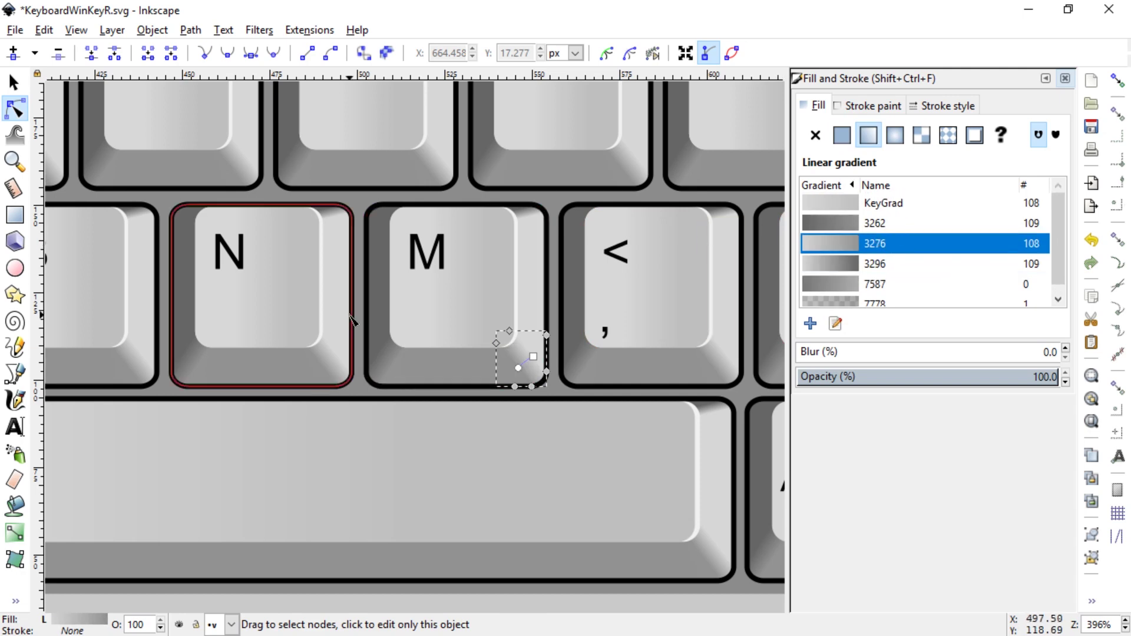
# Link gradients and lighten gradient 3276's end stop to lightness 173 (adadadff).
pyautogui.click(519, 369)
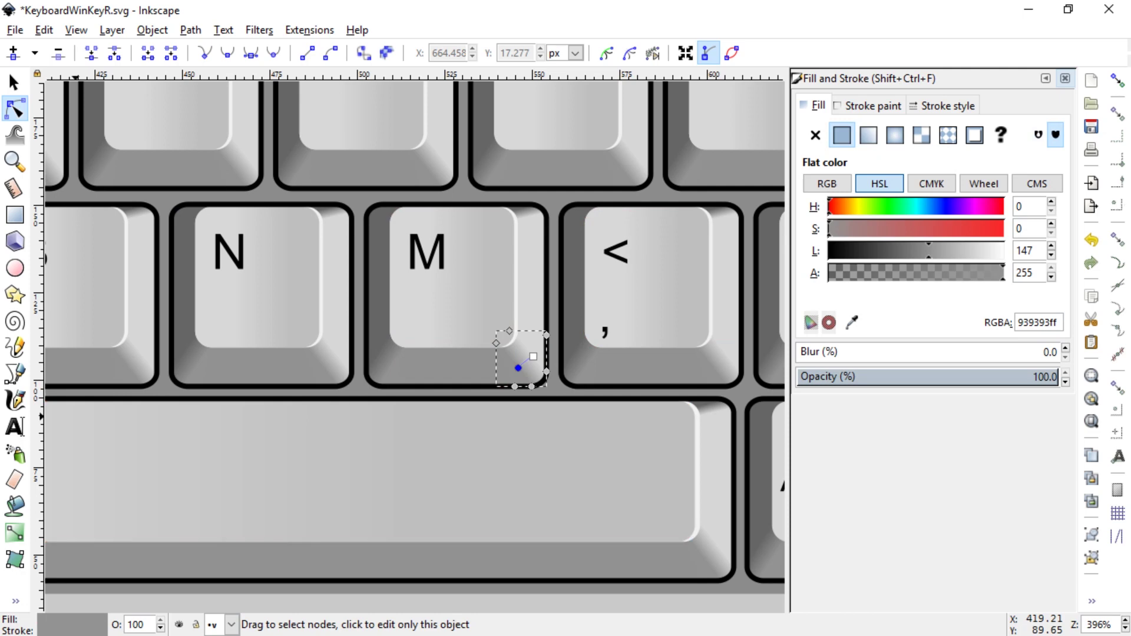
pyautogui.click(15, 533)
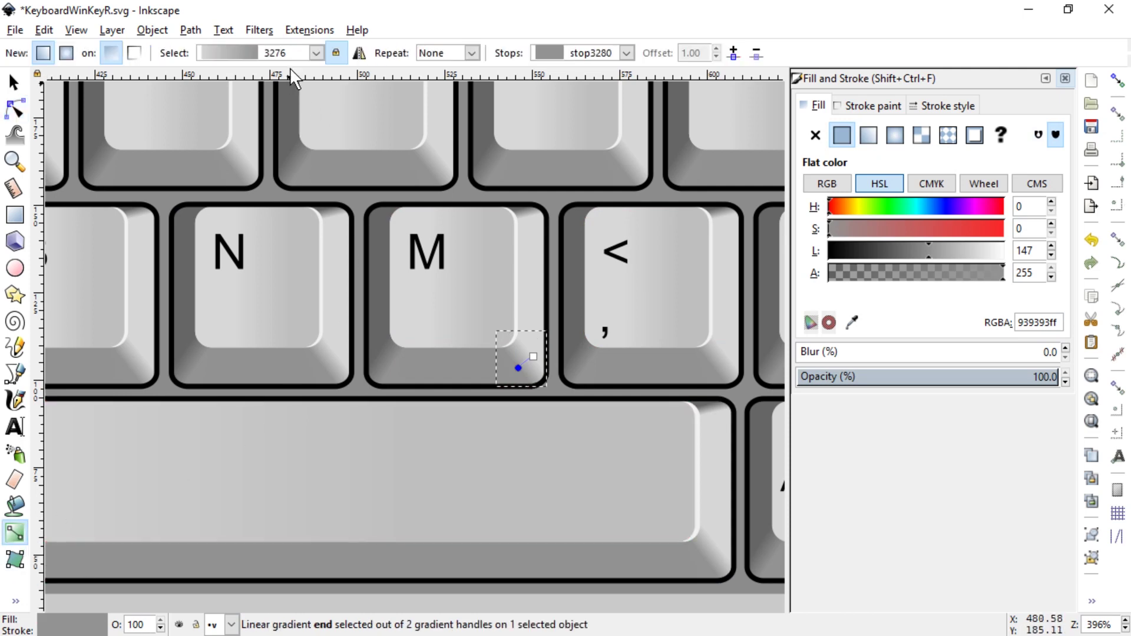
pyautogui.click(336, 53)
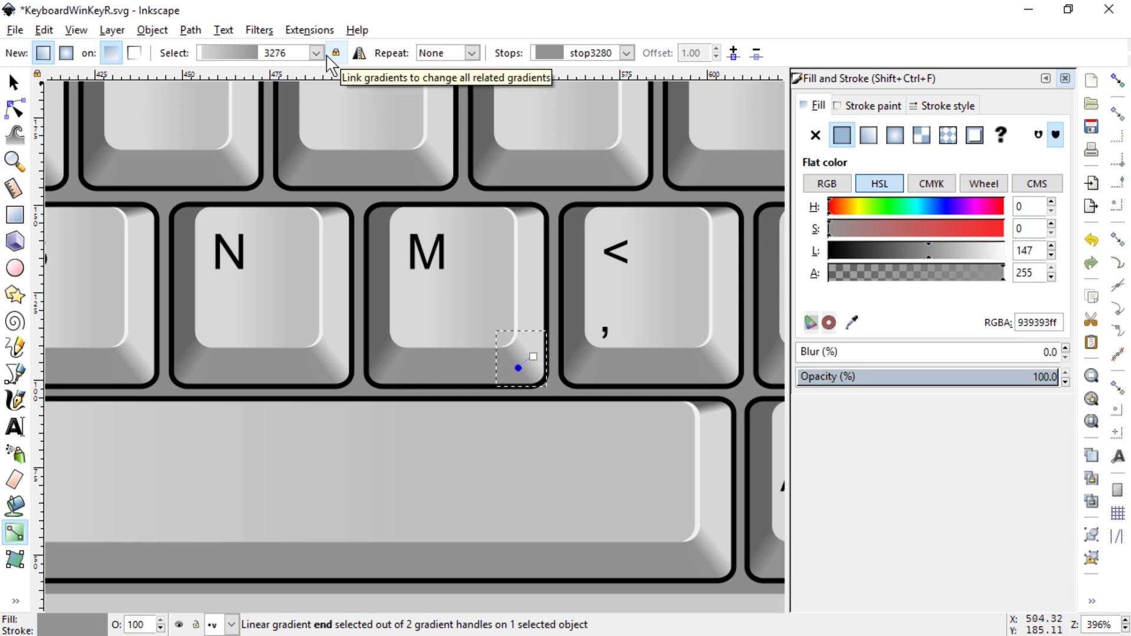
pyautogui.click(946, 252)
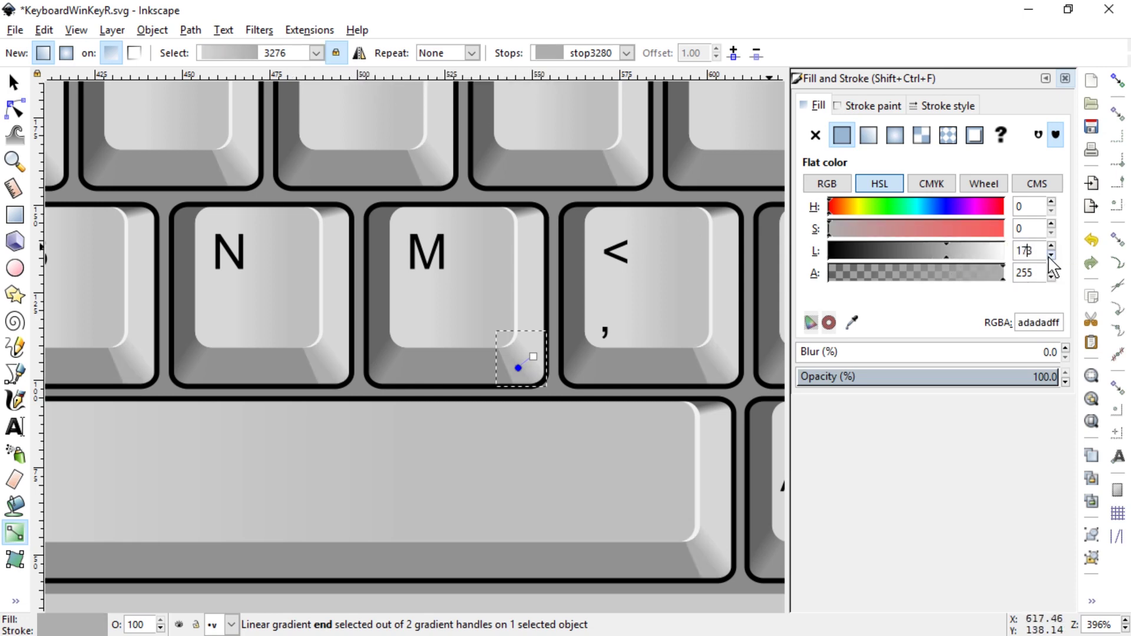
pyautogui.doubleClick(1025, 253)
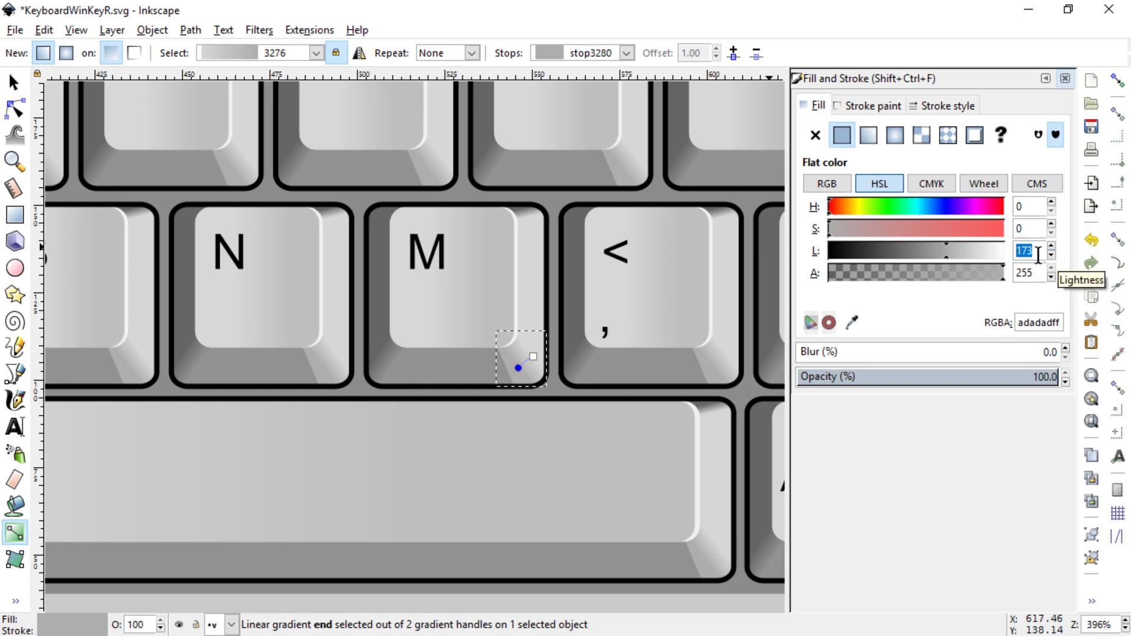
pyautogui.click(452, 370)
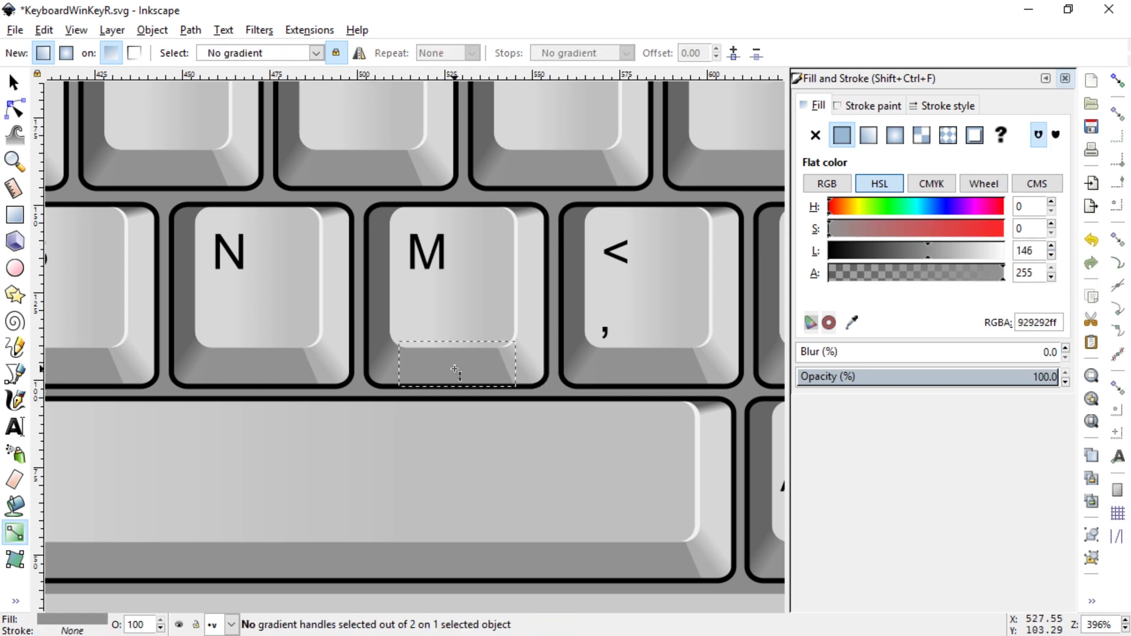
# Set the M key's bottom strip lightness to 173.
pyautogui.click(1027, 252)
pyautogui.write('173')
pyautogui.press('Tab')
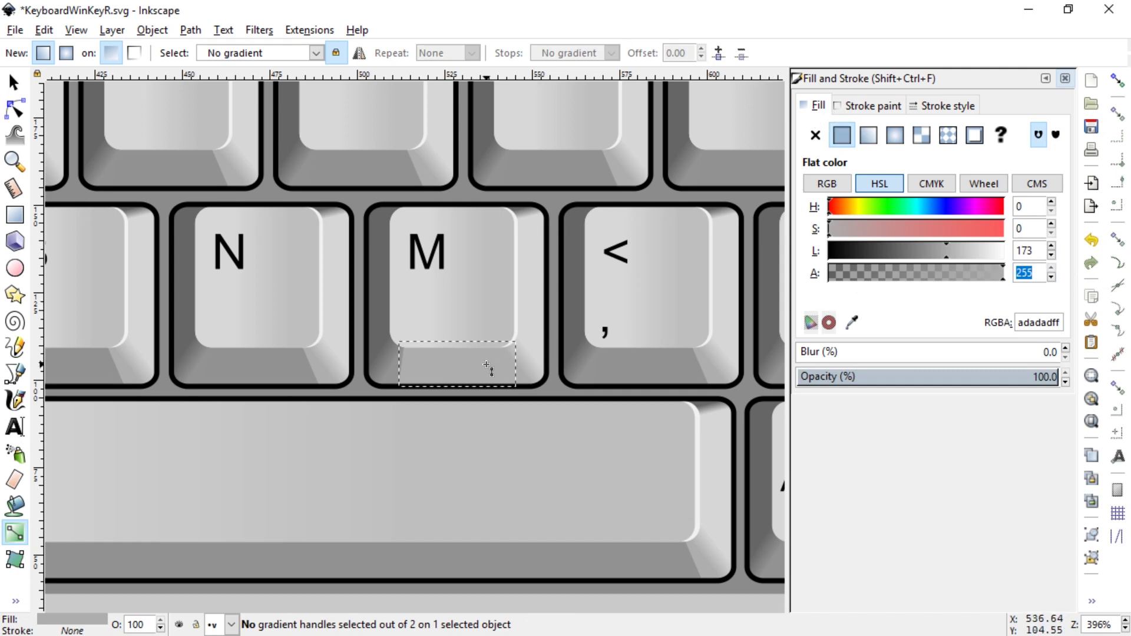
pyautogui.click(656, 366)
pyautogui.click(456, 368)
pyautogui.click(670, 377)
# Clear the selection and select the L key face, which uses KeyGrad.
pyautogui.scroll(-3, 613, 375)
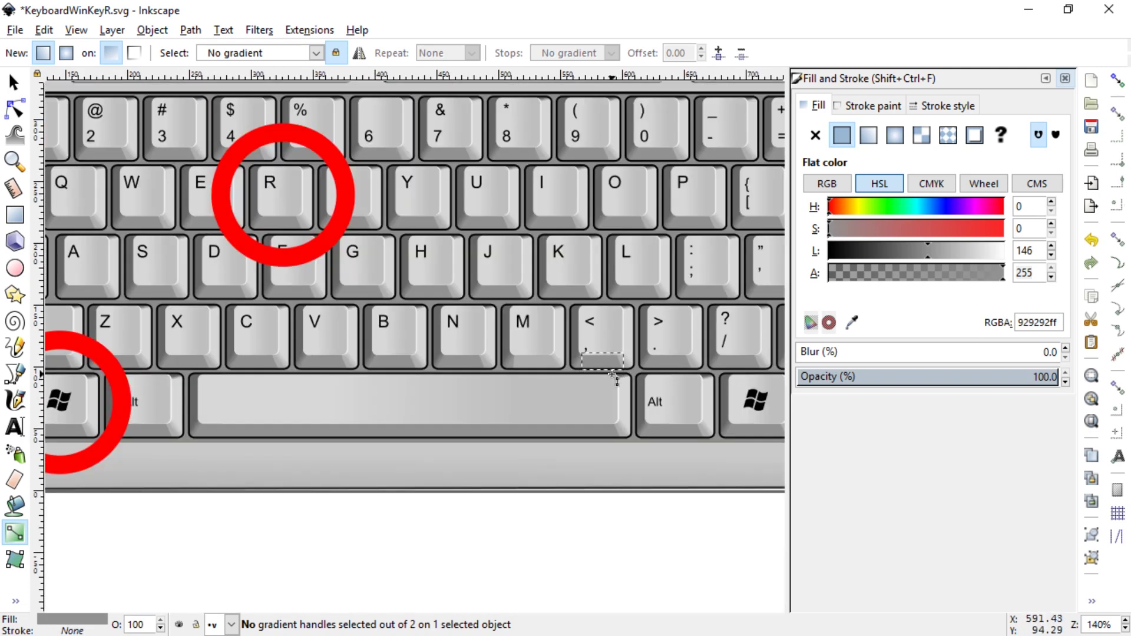
pyautogui.scroll(-2, 615, 377)
pyautogui.scroll(1, 489, 357)
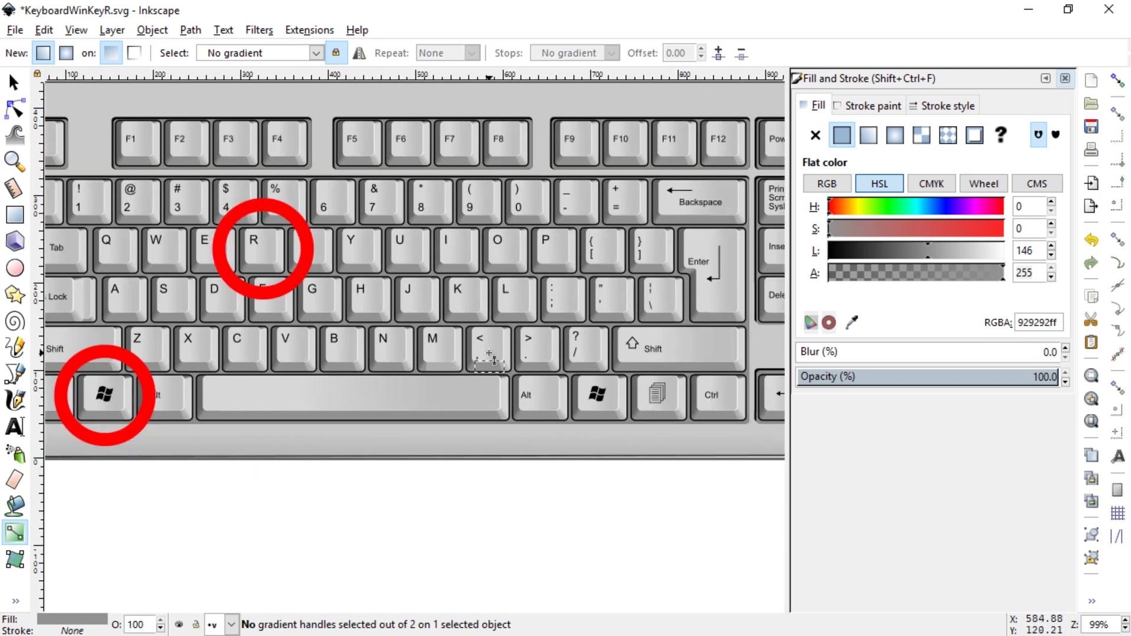
pyautogui.scroll(3, 489, 354)
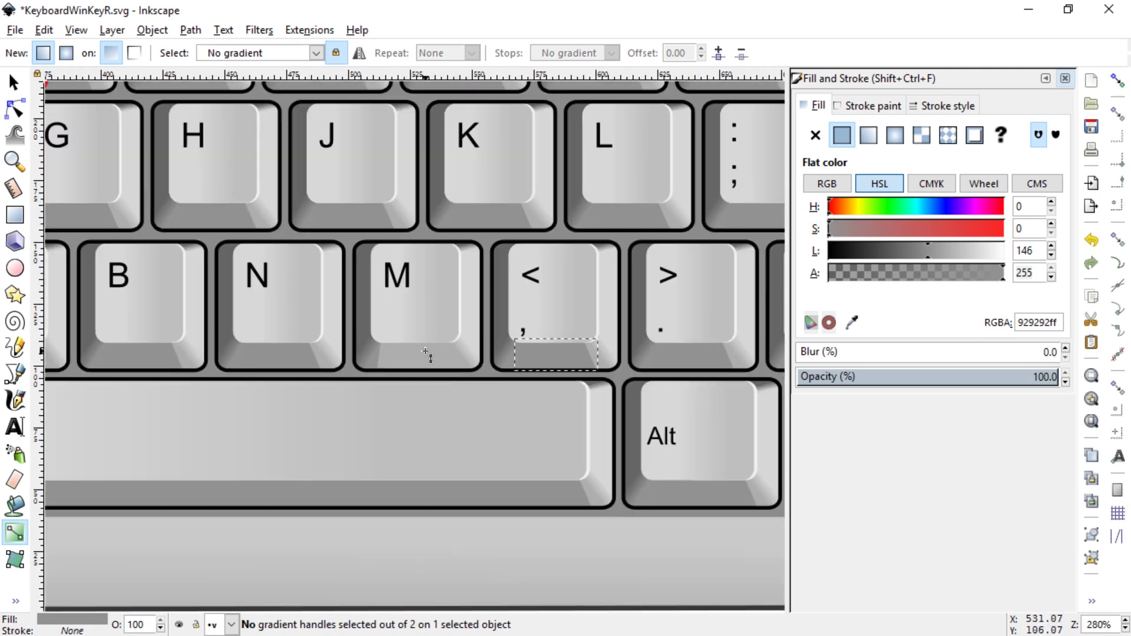
pyautogui.press('Escape')
pyautogui.click(625, 216)
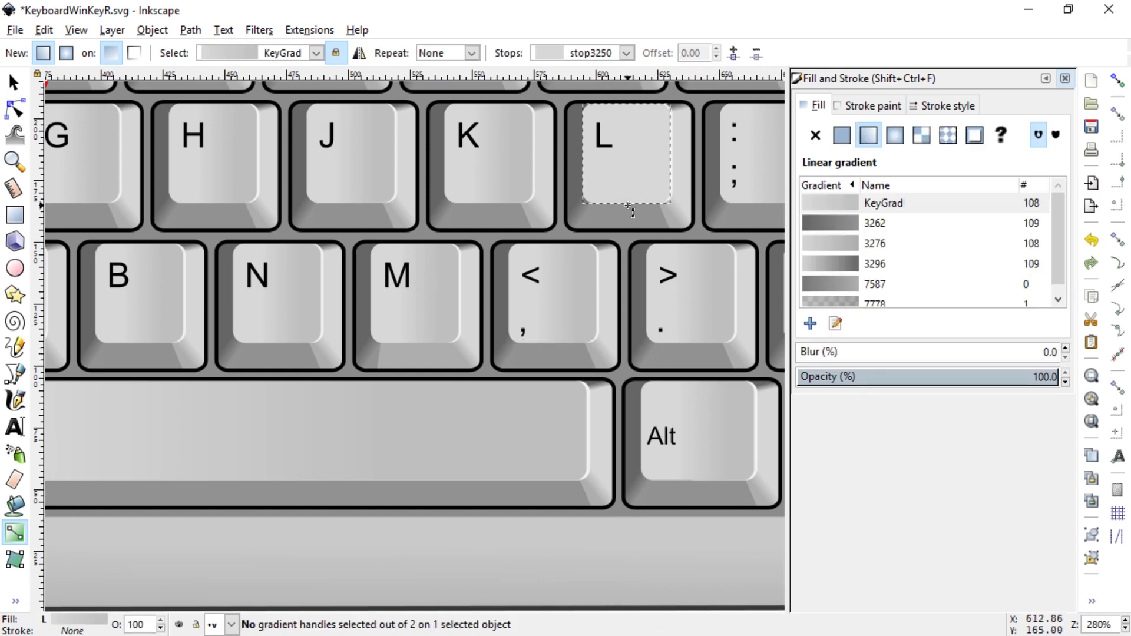
pyautogui.doubleClick(626, 216)
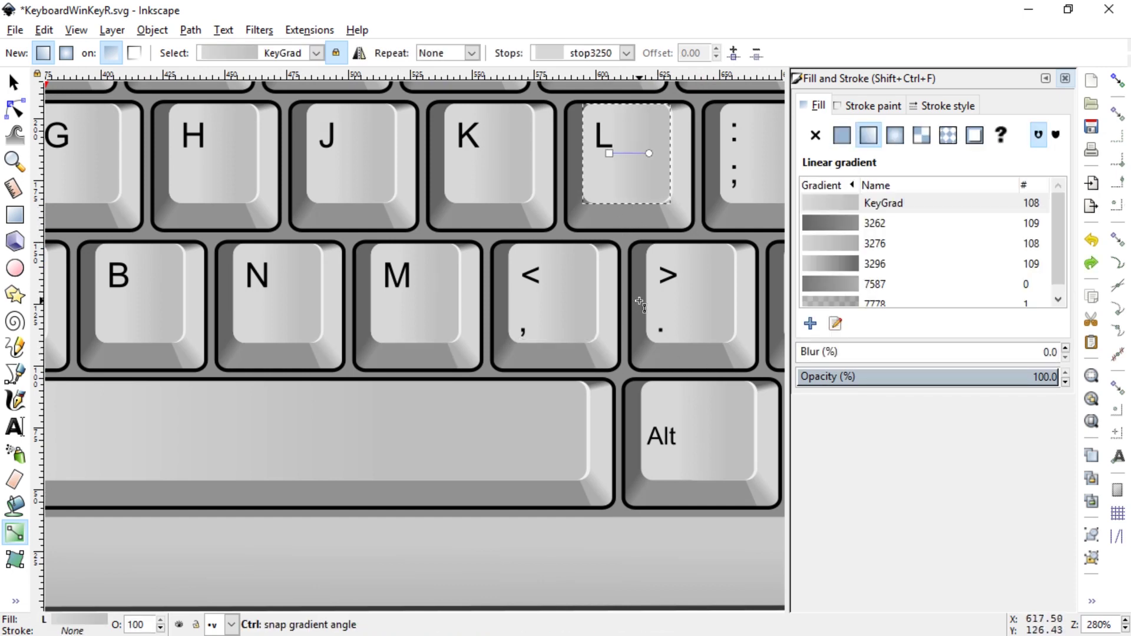
# Select the bottom strips of the <, >, M, N and B keys and set lightness 173.
pyautogui.press('s')
pyautogui.click(557, 353)
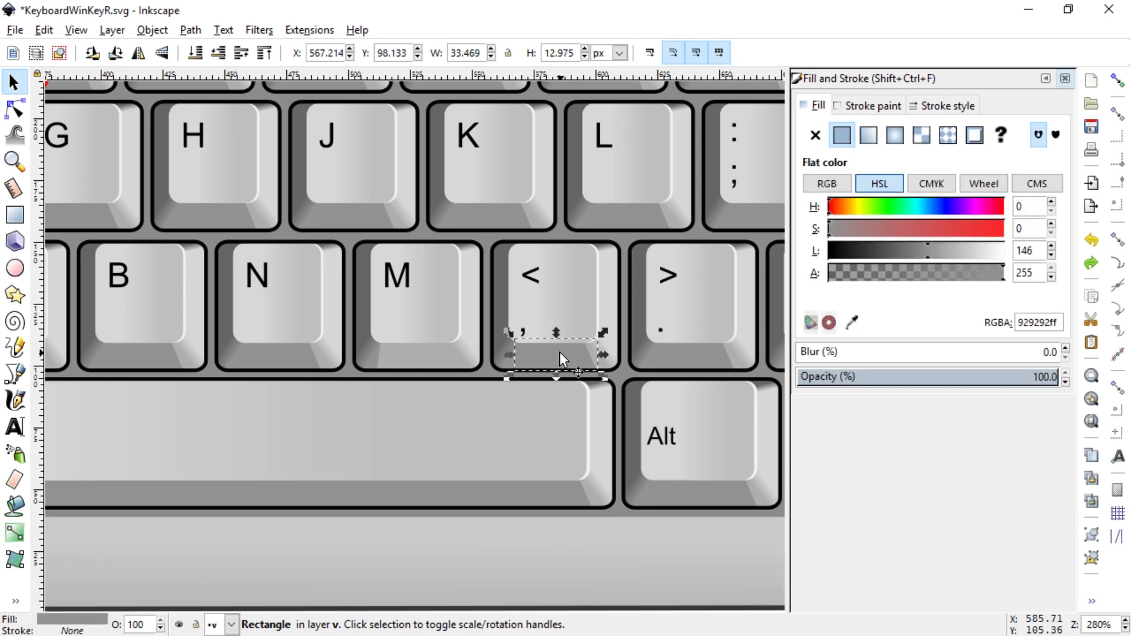
pyautogui.keyDown('shift'); pyautogui.click(691, 355); pyautogui.keyUp('shift')
pyautogui.keyDown('shift'); pyautogui.click(430, 362); pyautogui.keyUp('shift')
pyautogui.keyDown('shift'); pyautogui.click(268, 362); pyautogui.keyUp('shift')
pyautogui.keyDown('shift'); pyautogui.click(142, 359); pyautogui.keyUp('shift')
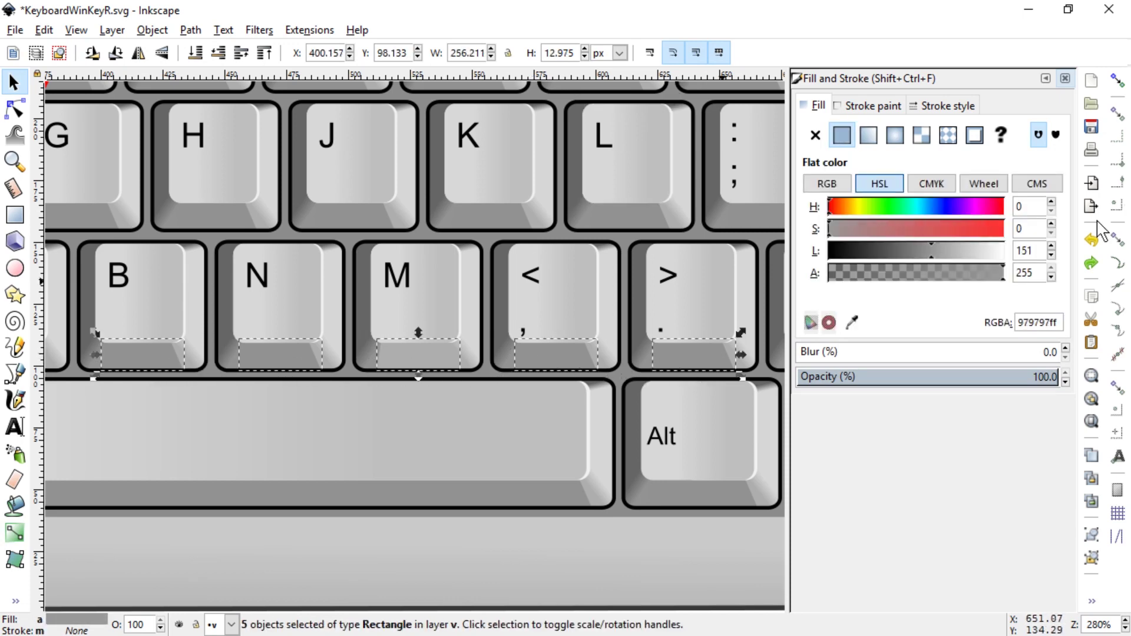
pyautogui.click(1038, 246)
pyautogui.write('173')
pyautogui.press('Return')
pyautogui.scroll(-4, 621, 334)
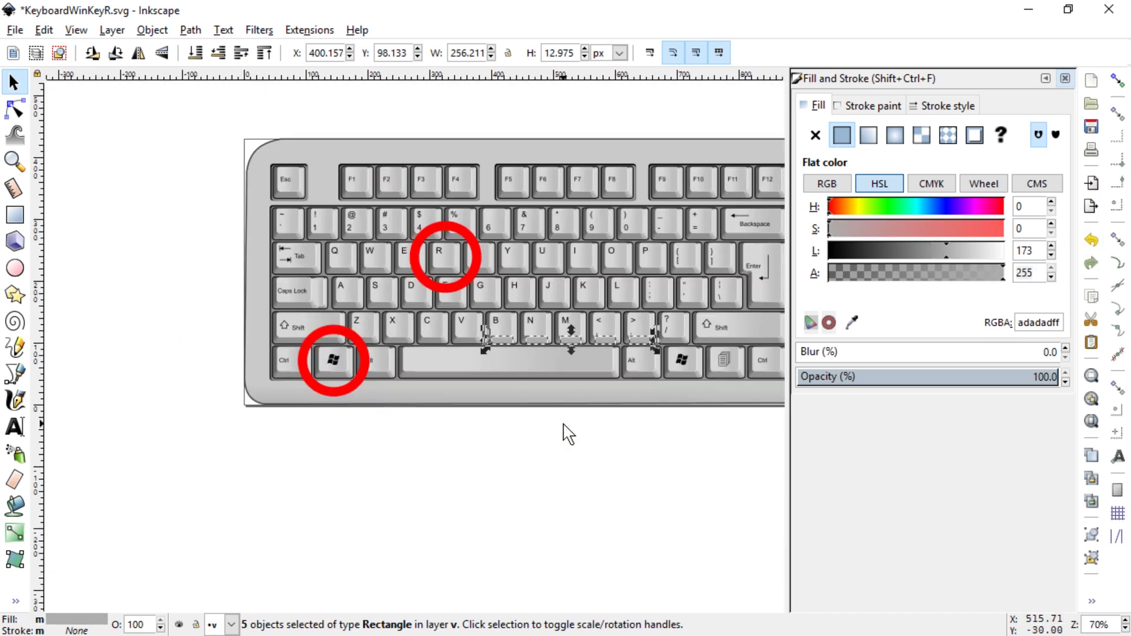
pyautogui.click(579, 435)
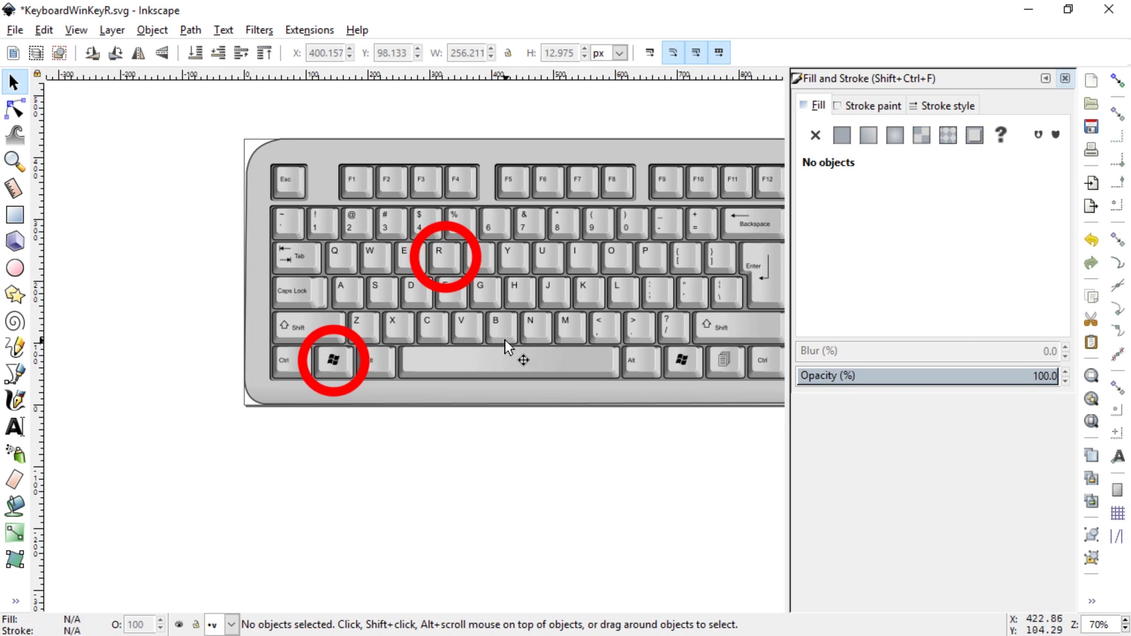
# Select the space bar to show its KeyGrad linear gradient fill.
pyautogui.scroll(3, 504, 339)
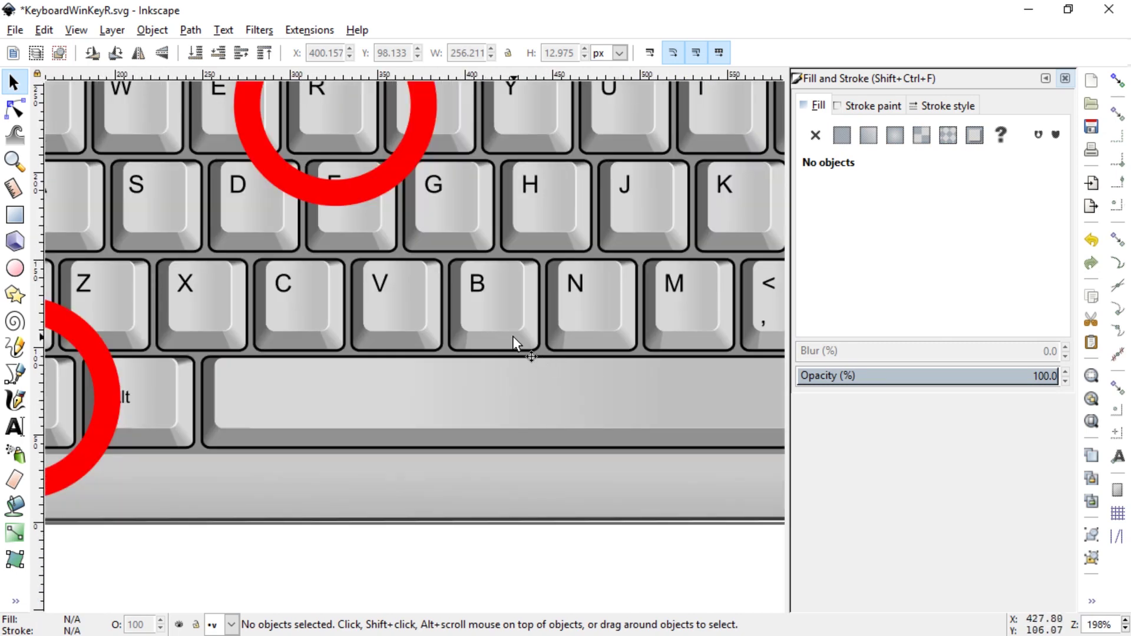
pyautogui.scroll(1, 513, 339)
pyautogui.scroll(-2, 584, 339)
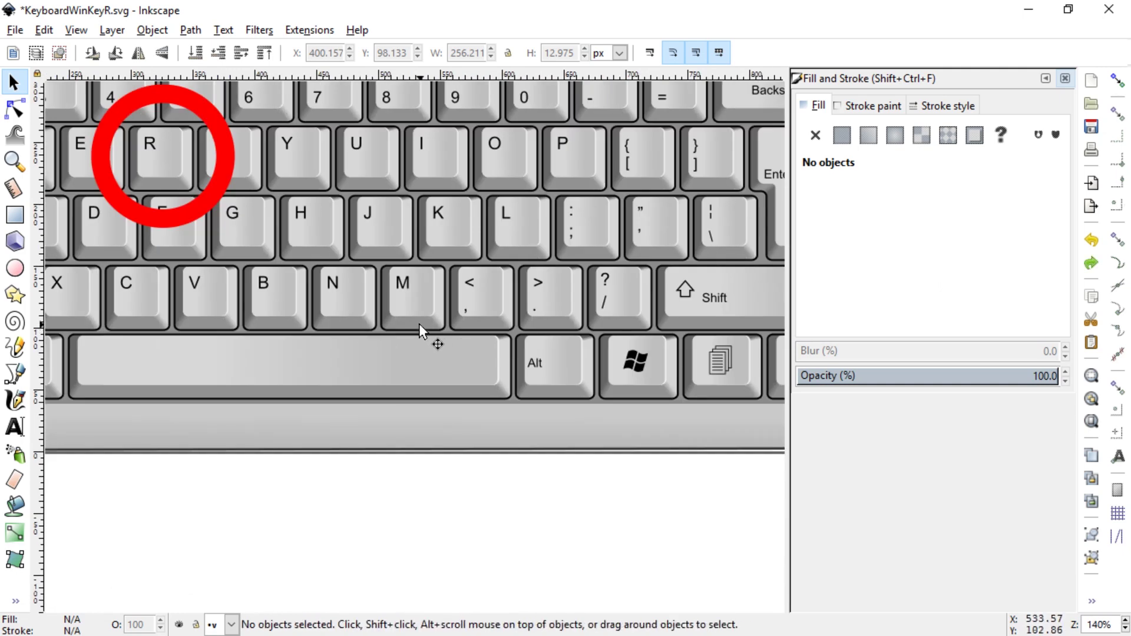
pyautogui.scroll(-3, 613, 306)
pyautogui.scroll(1, 591, 309)
pyautogui.click(297, 340)
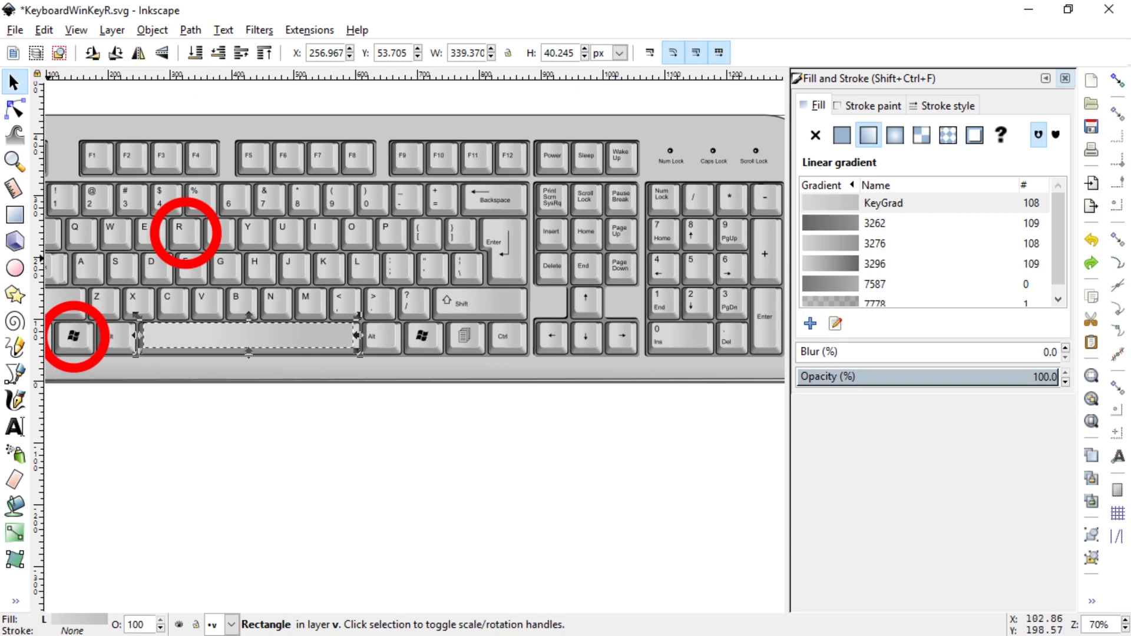
pyautogui.click(15, 532)
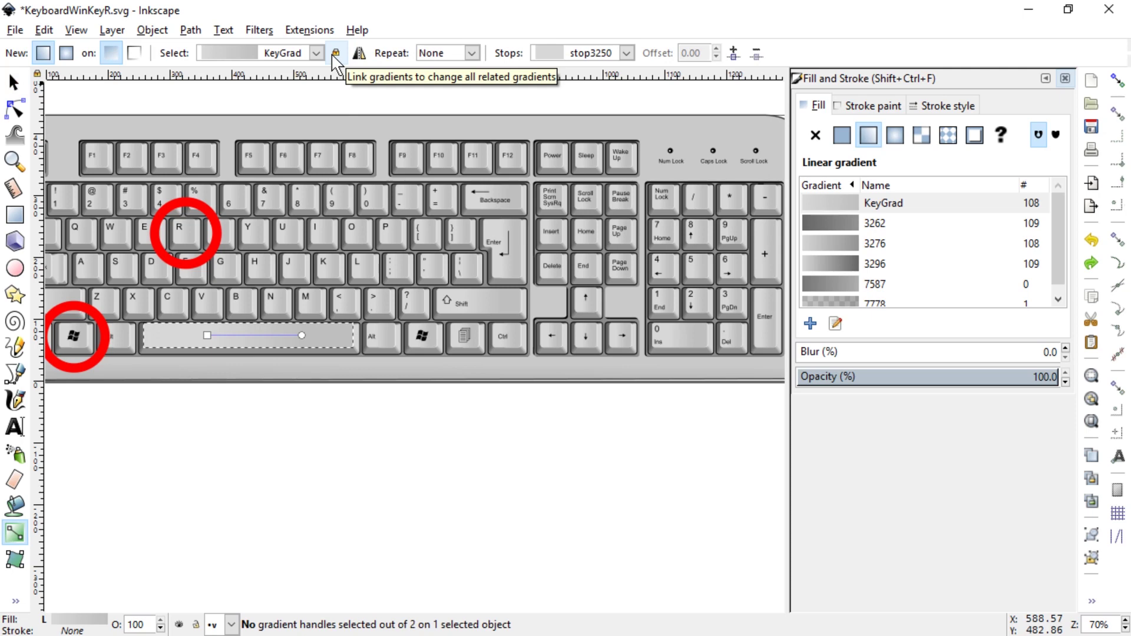
pyautogui.scroll(-2, 416, 226)
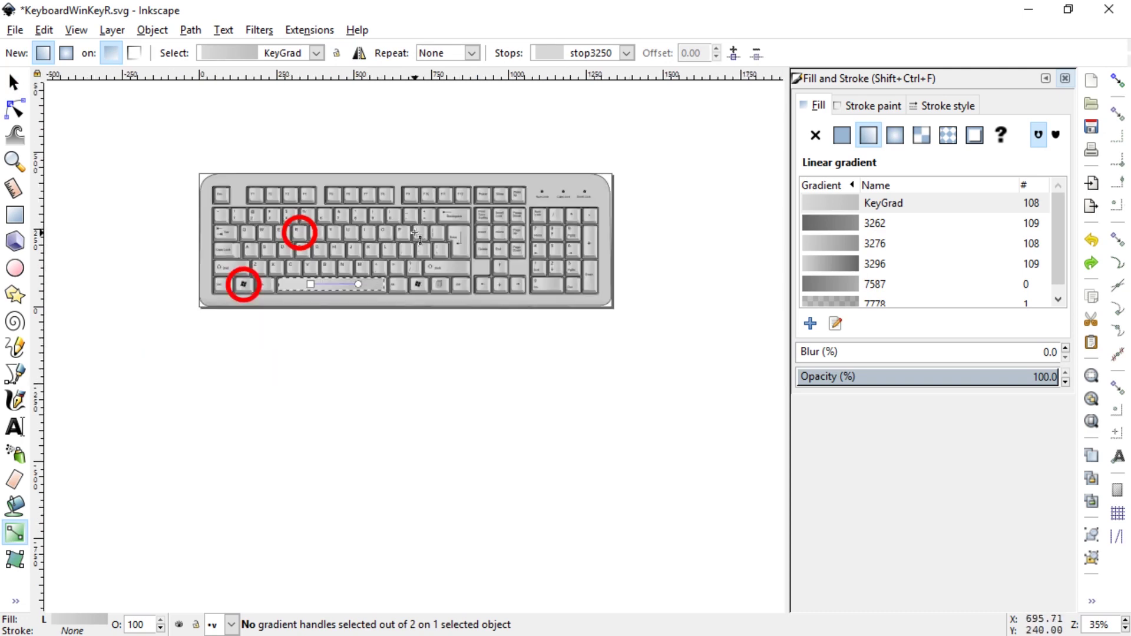
pyautogui.click(14, 83)
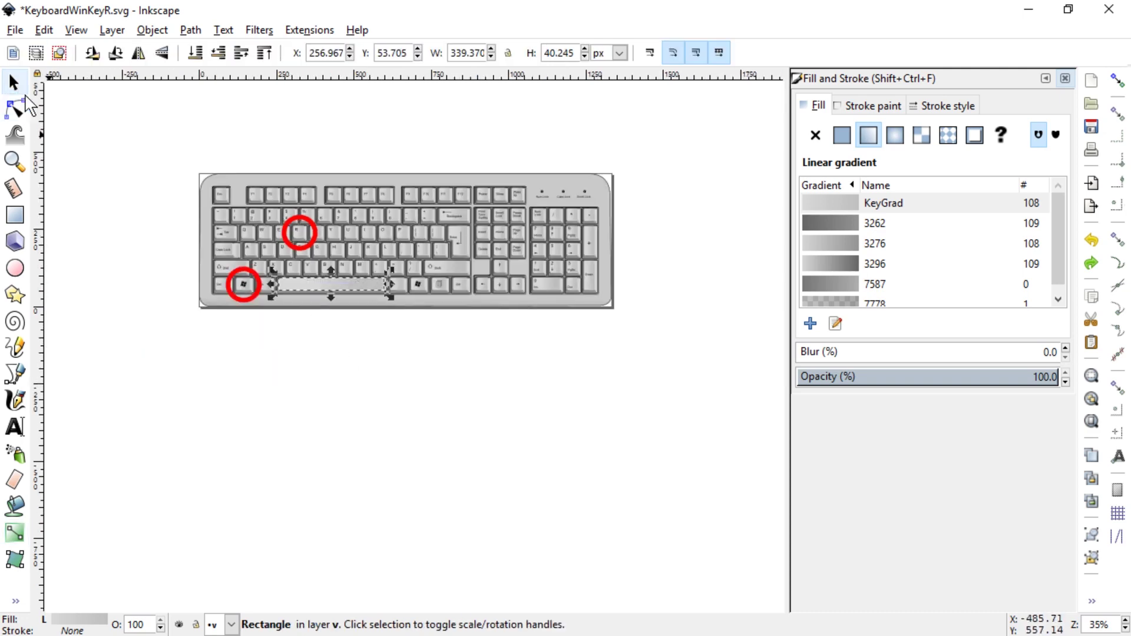
pyautogui.click(331, 446)
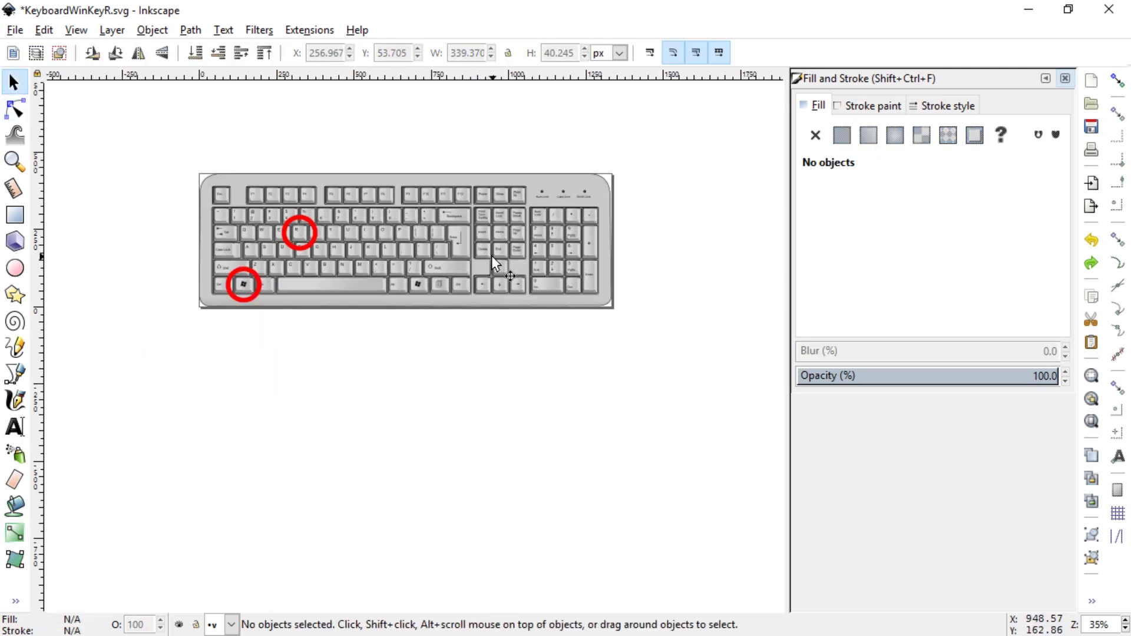
pyautogui.scroll(1, 278, 205)
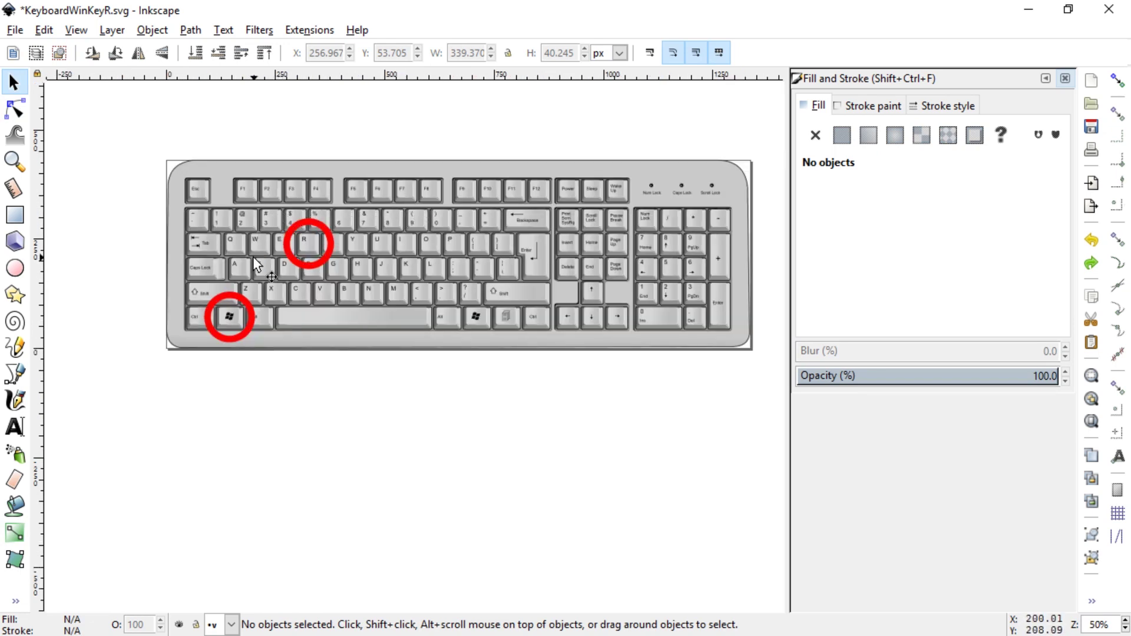
pyautogui.scroll(1, 254, 234)
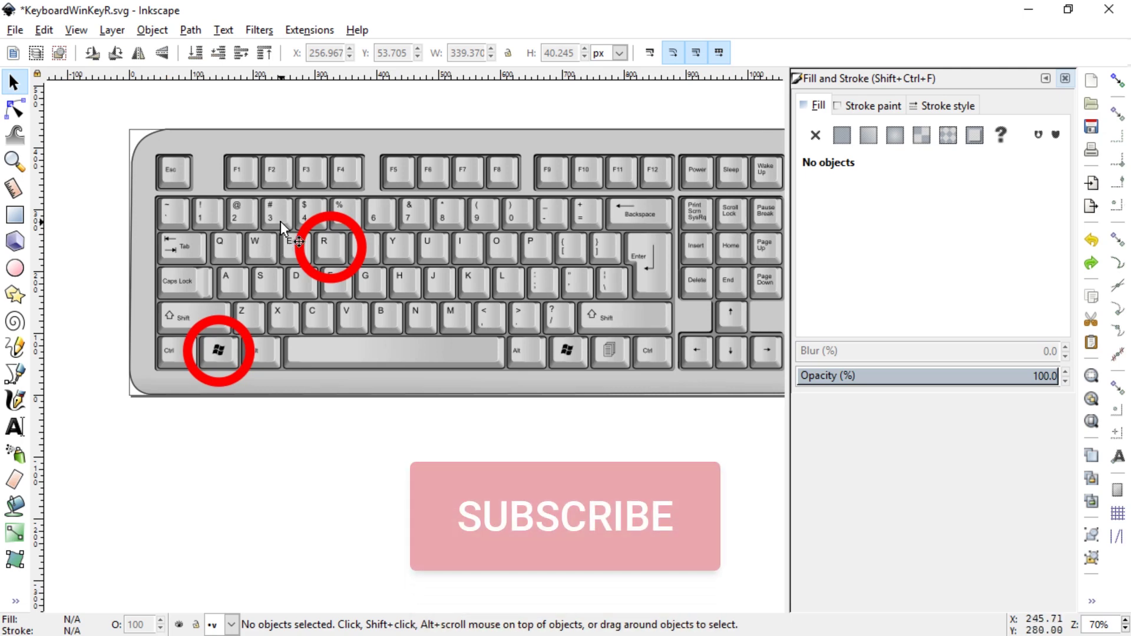